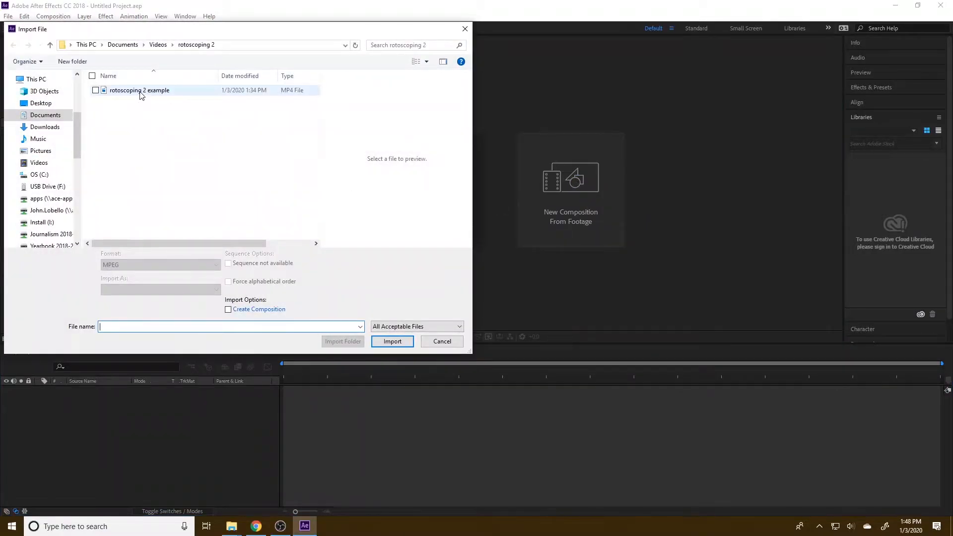
- Import the rotoscoping 2 example video into a composition and move the current time to 0:00:02:09
double_click(141, 93)
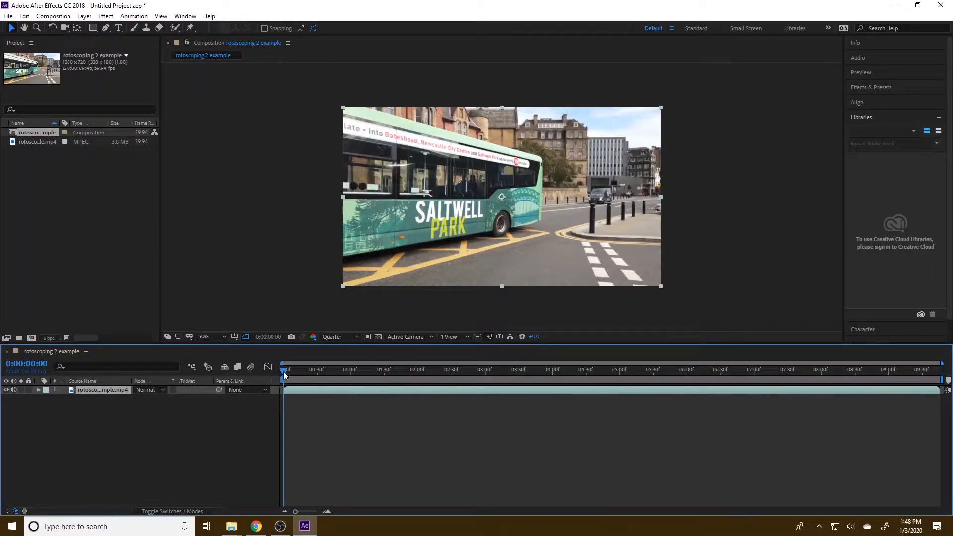
left_click_drag(285, 372, 254, 372)
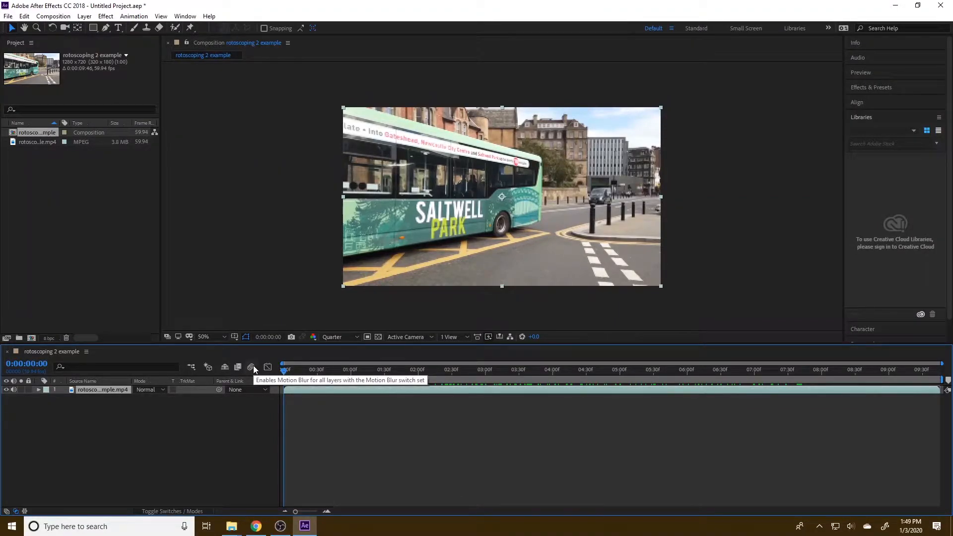
left_click(74, 416)
left_click(100, 391)
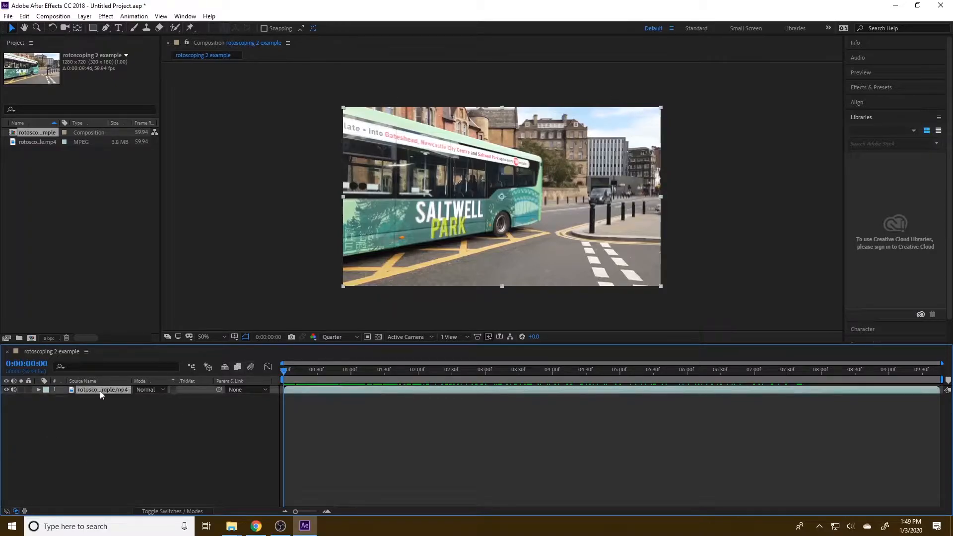
left_click(117, 442)
left_click(109, 391)
left_click_drag(291, 369, 429, 364)
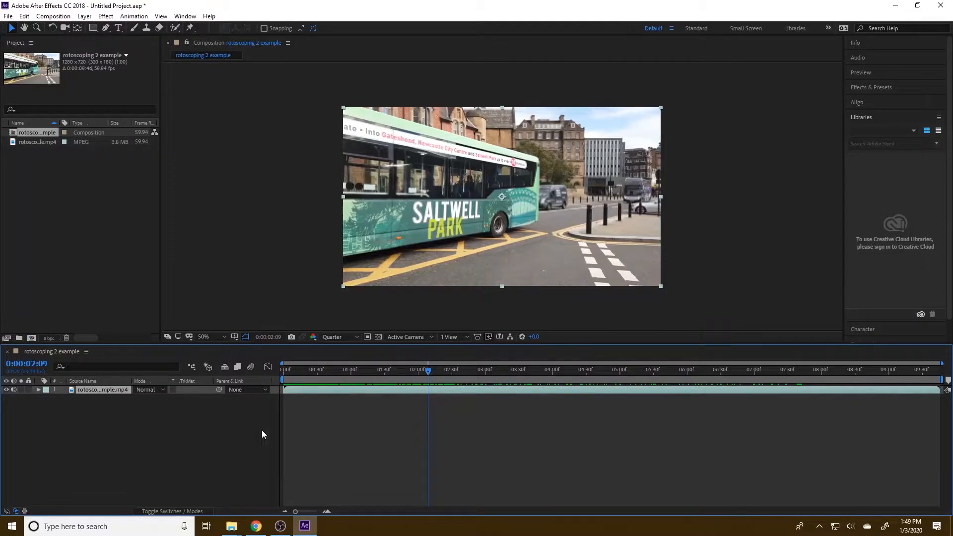
- Create a new 1280 x 720 px solid layer in the composition, coloured medium orange
left_click(167, 432)
left_click(96, 391)
right_click(112, 413)
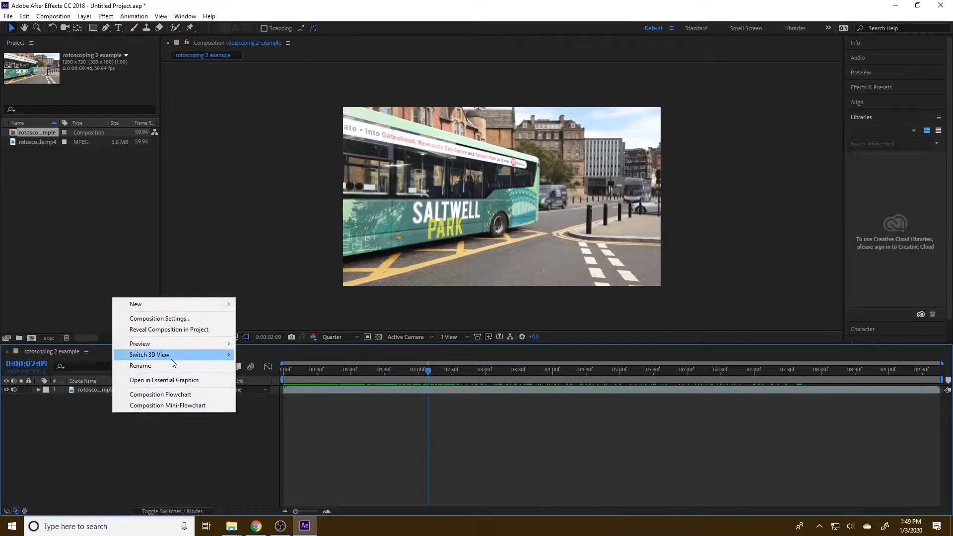
mouse_move(198, 304)
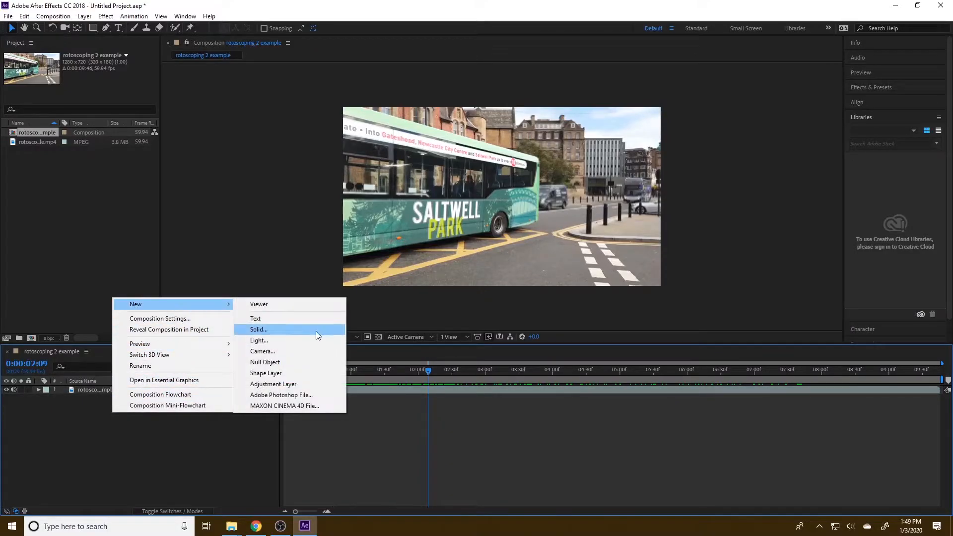
left_click(313, 330)
left_click(113, 173)
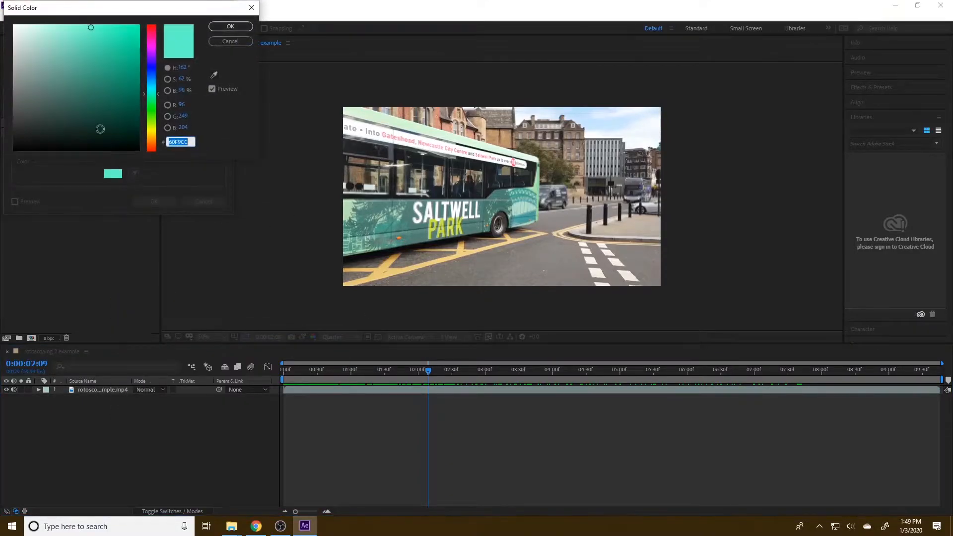
left_click(153, 77)
left_click_drag(154, 78, 146, 45)
mouse_move(73, 40)
left_mouse_down()
mouse_move(44, 31)
mouse_move(72, 53)
mouse_move(43, 34)
left_mouse_up()
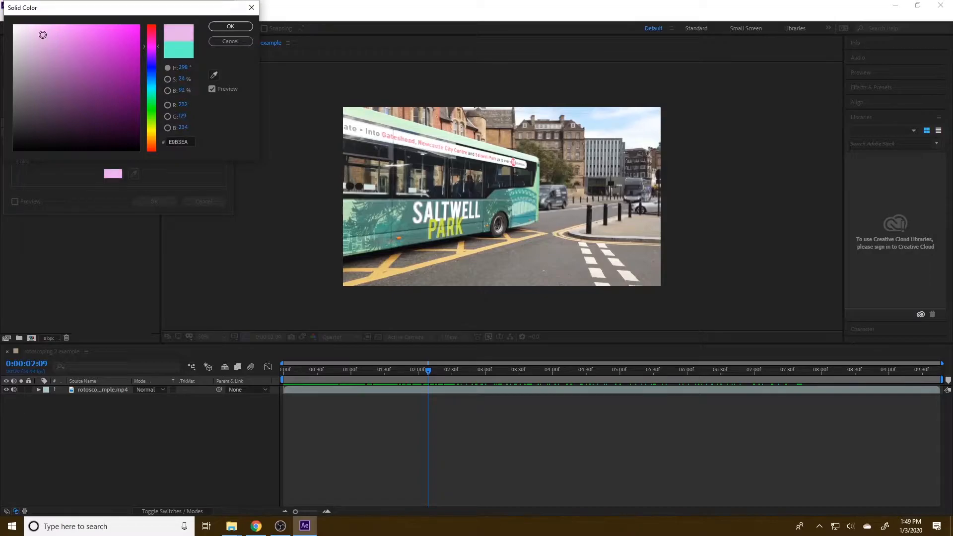
left_click_drag(154, 131, 154, 138)
left_click(60, 61)
left_click_drag(60, 61, 96, 28)
left_click(231, 26)
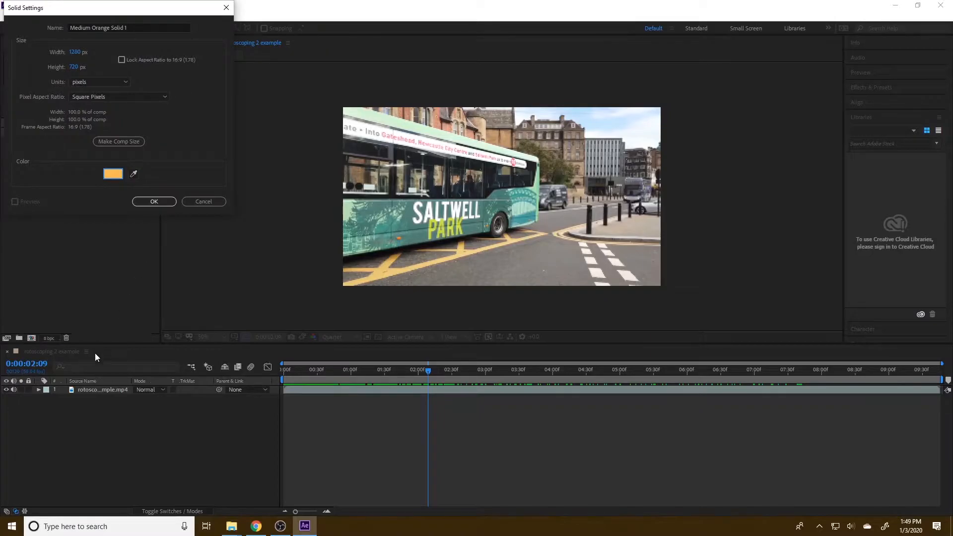
left_click(154, 201)
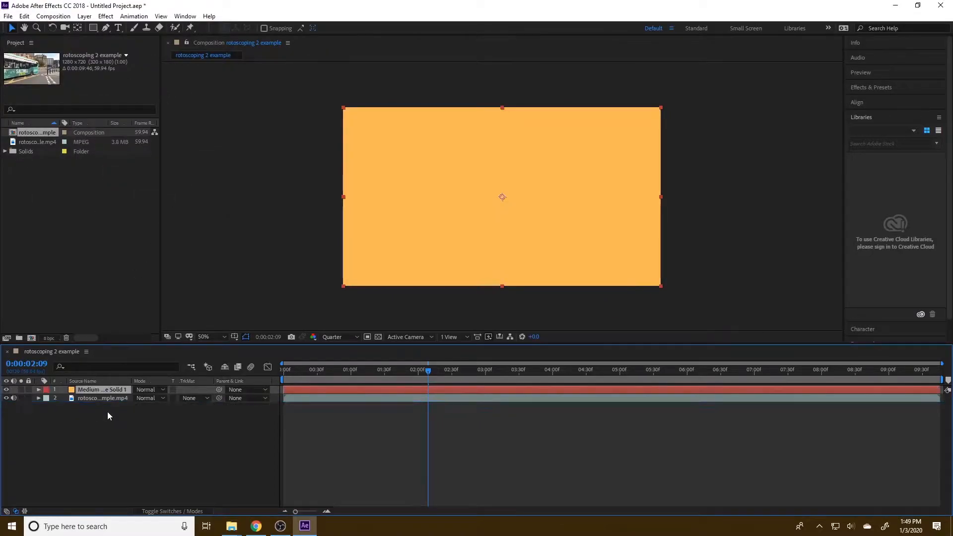
- Place the video layer above the orange solid and duplicate the video layer
left_click_drag(99, 398, 84, 387)
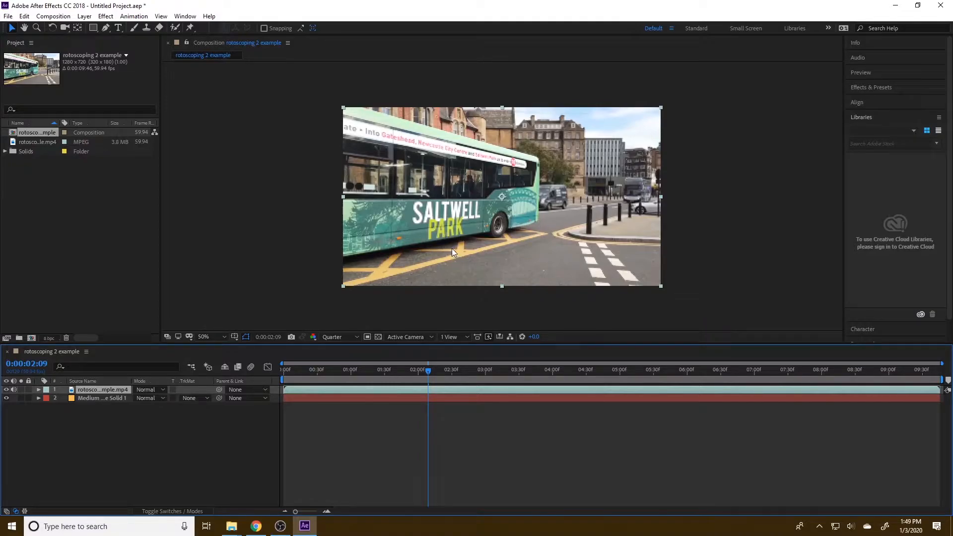
left_click(105, 29)
left_click(123, 424)
left_click(102, 391)
key("ctrl+d")
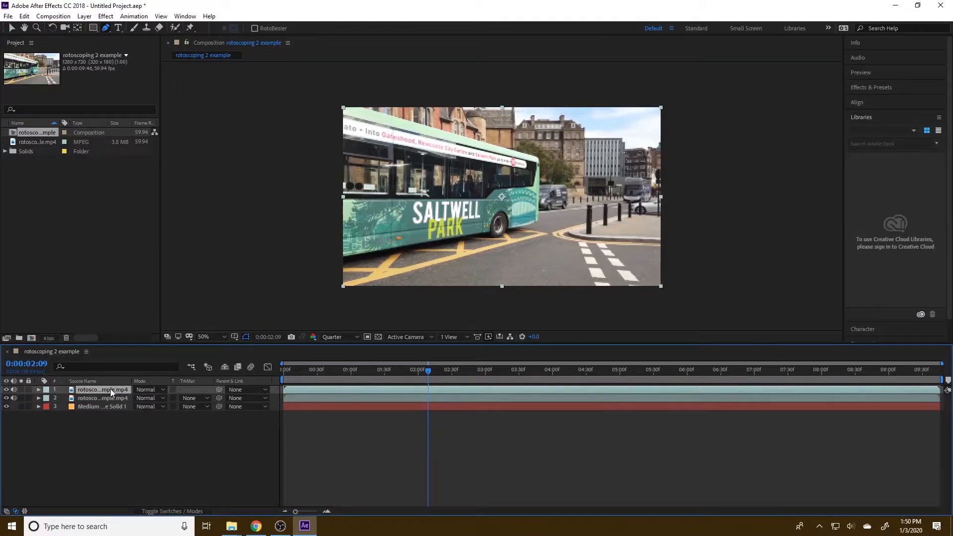
- Start a Pen tool mask on the top video layer, tracing the green bus's lower edge and around its wheel to the rear corner
left_click(338, 257)
left_click(490, 233)
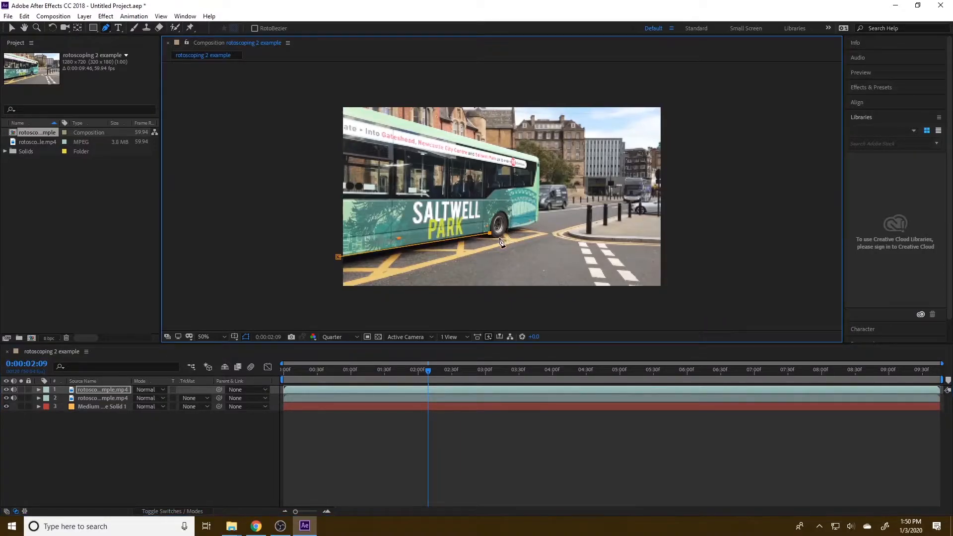
left_click_drag(506, 229, 520, 223)
scroll(528, 226, "up", 6)
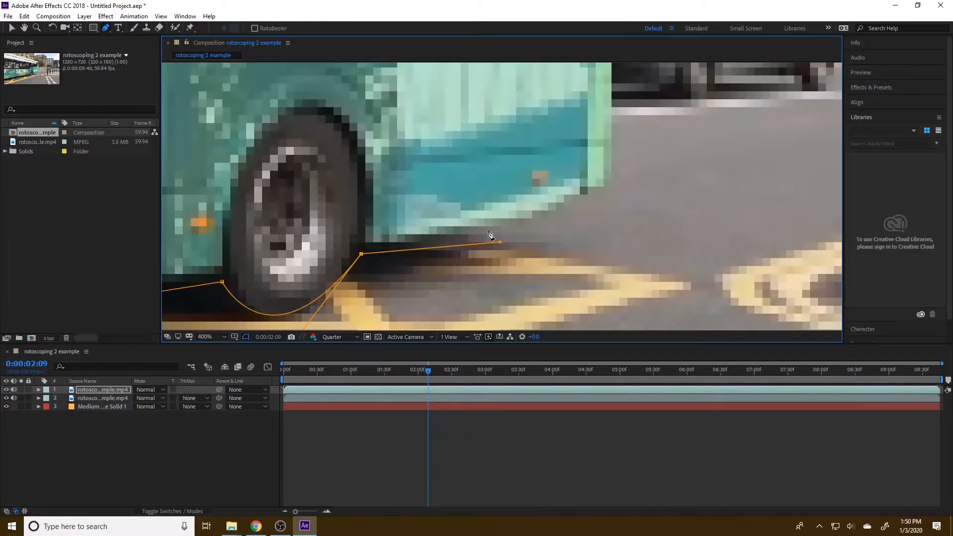
scroll(492, 229, "down", 4)
scroll(491, 232, "down", 1)
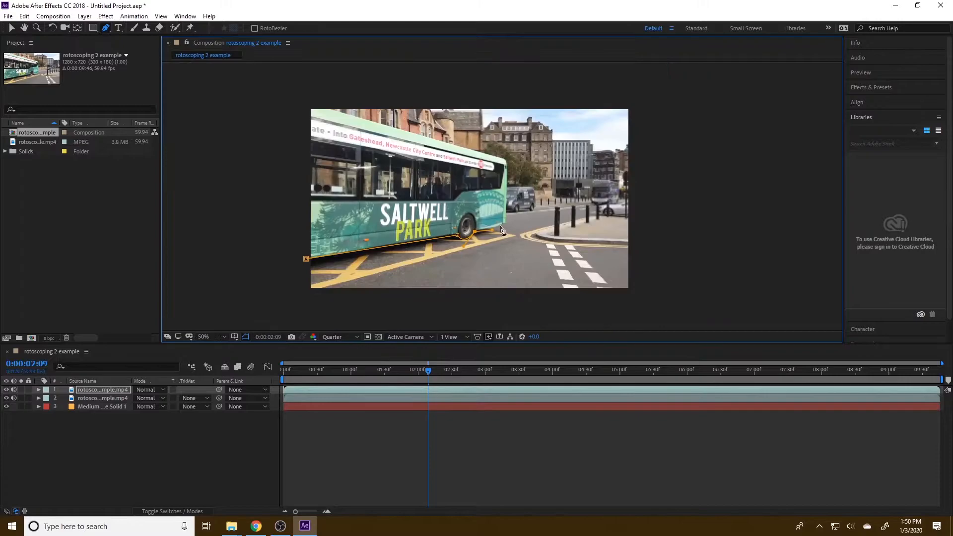
scroll(495, 231, "up", 1)
left_click(499, 227)
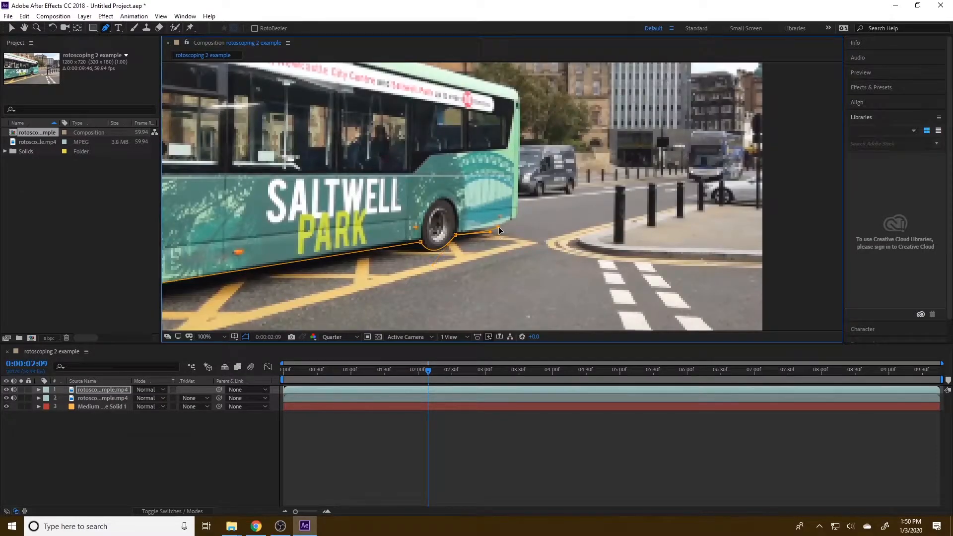
- Continue the mask up the green bus's rear edge and along its roof, closing the path just outside the frame
left_click(520, 100)
left_click_drag(501, 91, 714, 190)
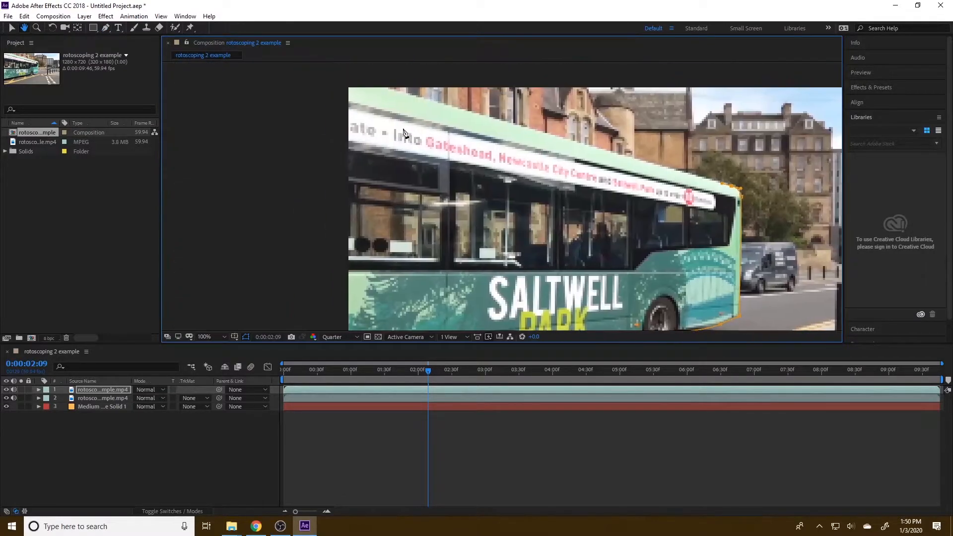
left_click(318, 73)
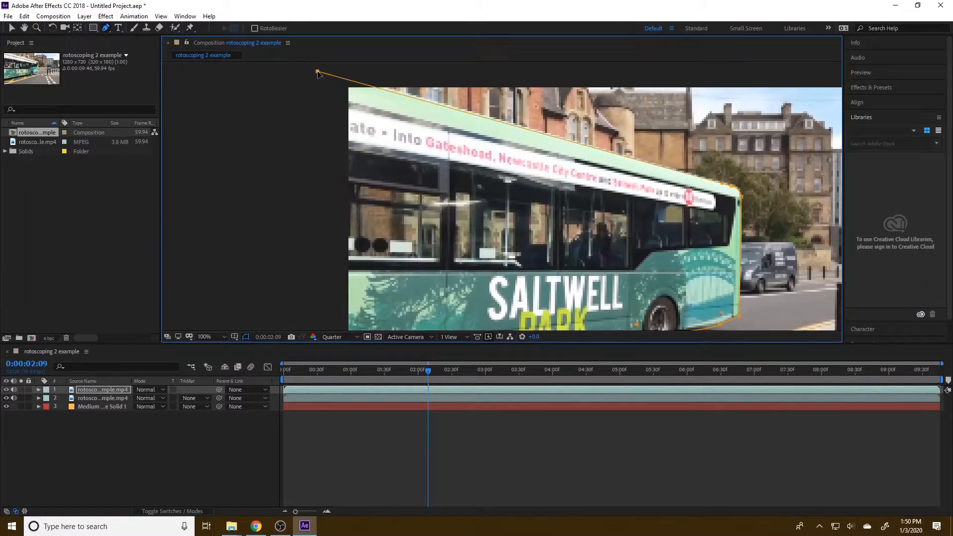
left_click_drag(318, 73, 314, 67)
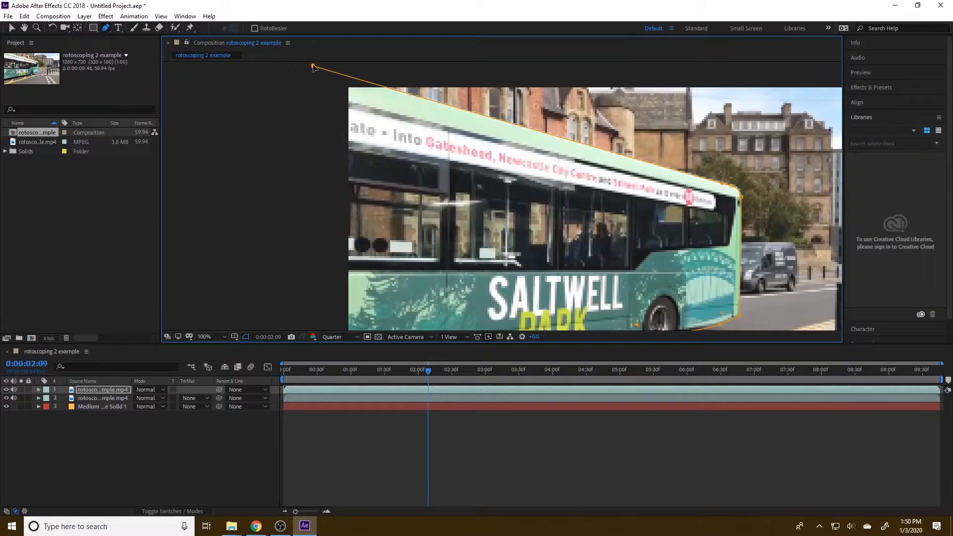
left_click(302, 193)
left_click_drag(330, 246, 347, 144)
left_click(363, 261)
left_click_drag(504, 192, 382, 241)
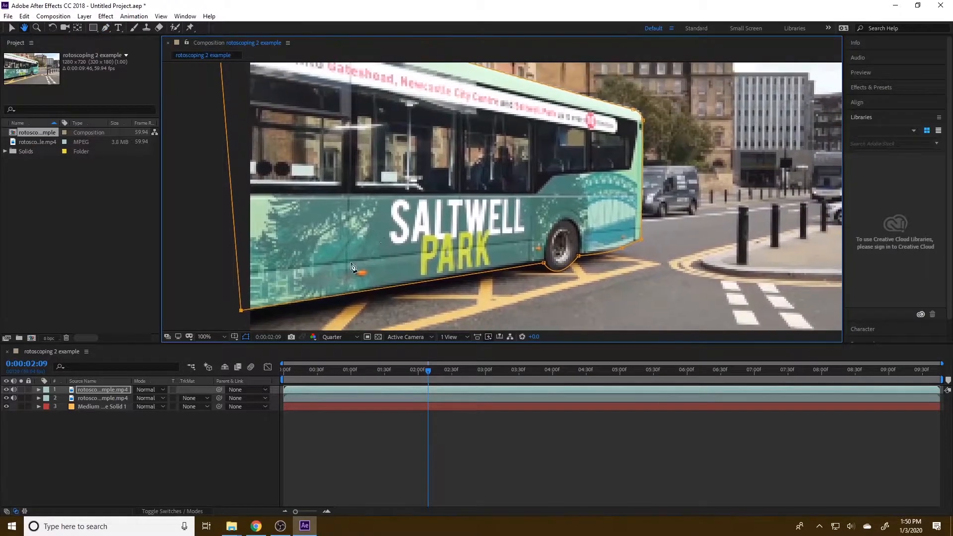
- Turn on Mask Path keyframing for the green bus's mask at 0:00:02:09 and show only the layer's animated properties
left_click(38, 390)
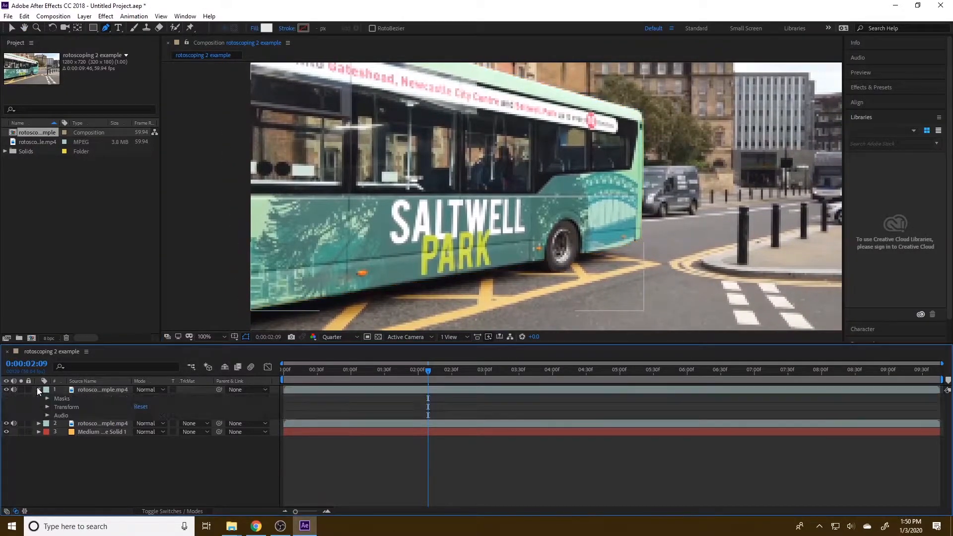
left_click(47, 398)
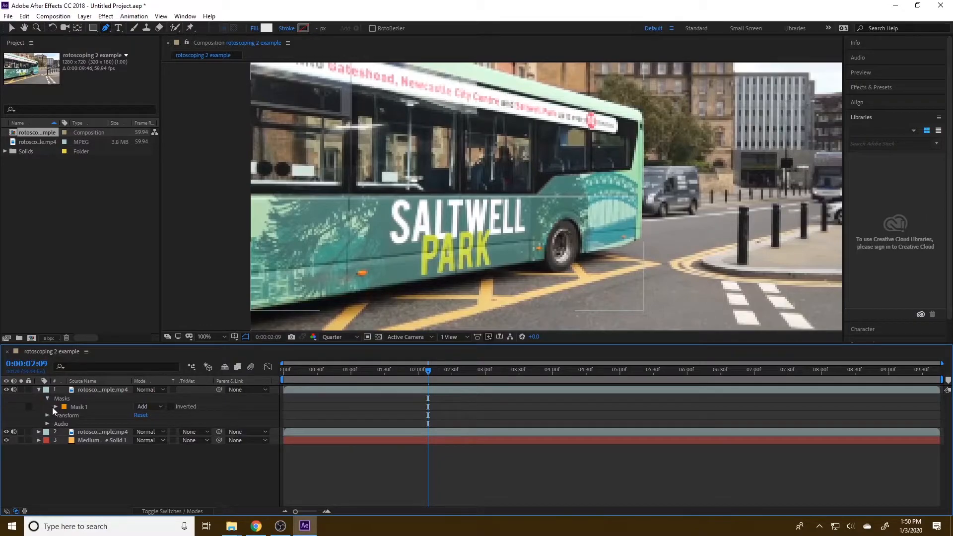
left_click(55, 407)
left_click(73, 415)
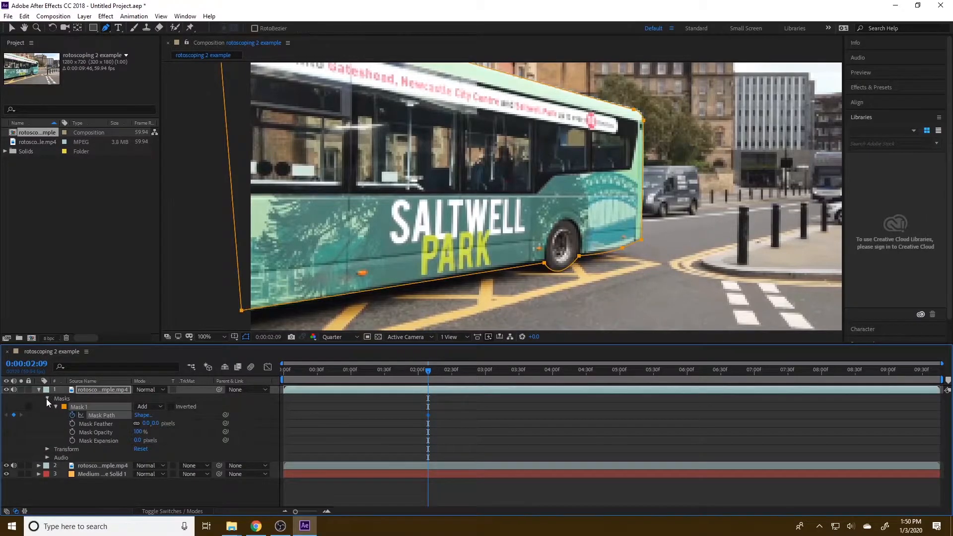
key("u")
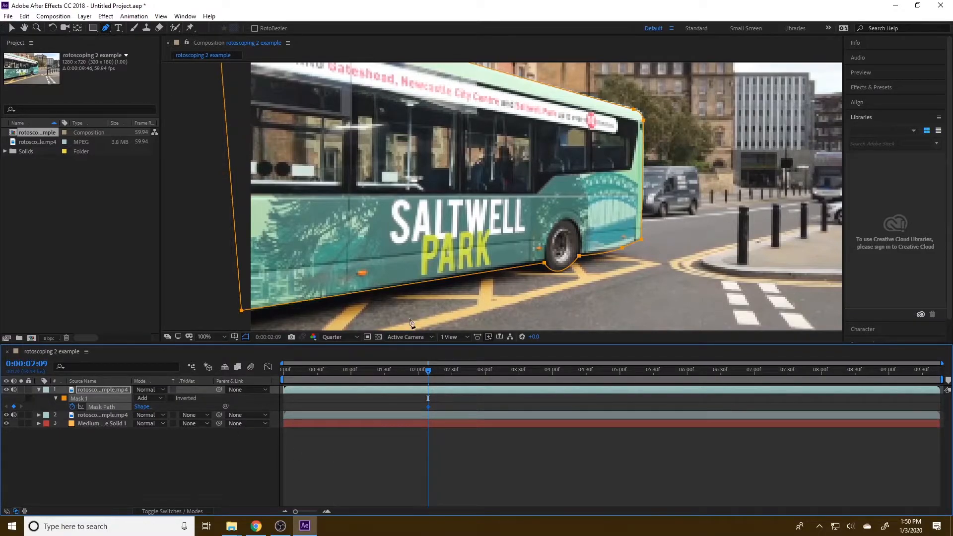
- Draw a second closed mask around the distant bus on the top video layer with the Pen tool
left_click_drag(647, 246, 377, 277)
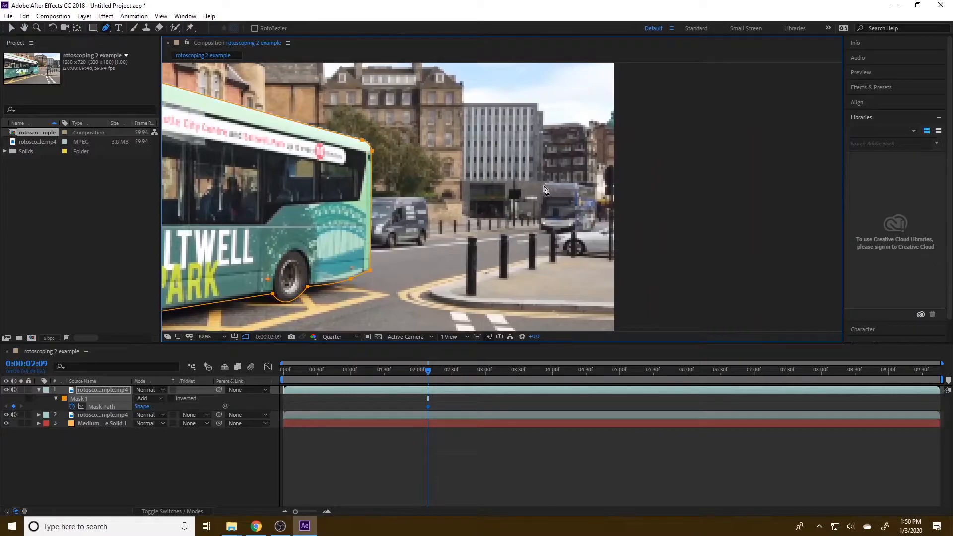
left_click(544, 185)
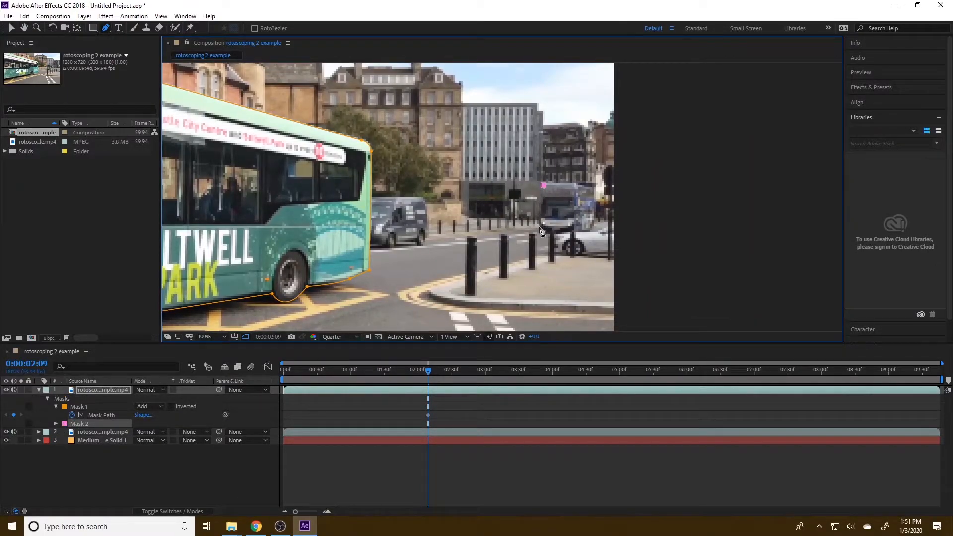
left_click(540, 229)
left_click(541, 229)
left_click(575, 231)
left_click(594, 227)
left_click(594, 186)
left_click(576, 184)
left_click(542, 184)
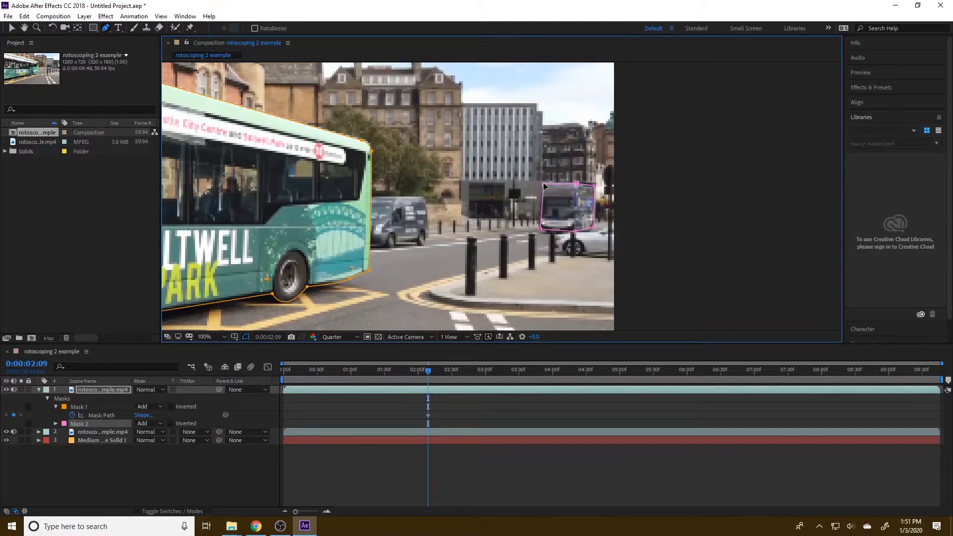
- Turn on Mask Path keyframing for the distant bus's mask at 0:00:02:09 and briefly check the cutouts against the orange solid
left_click(56, 424)
left_click(72, 432)
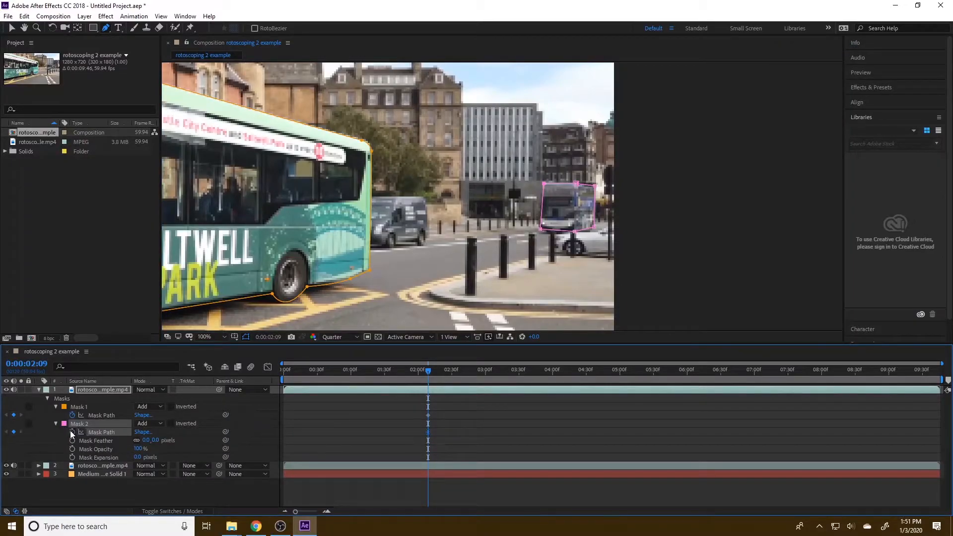
key("u")
key("u")
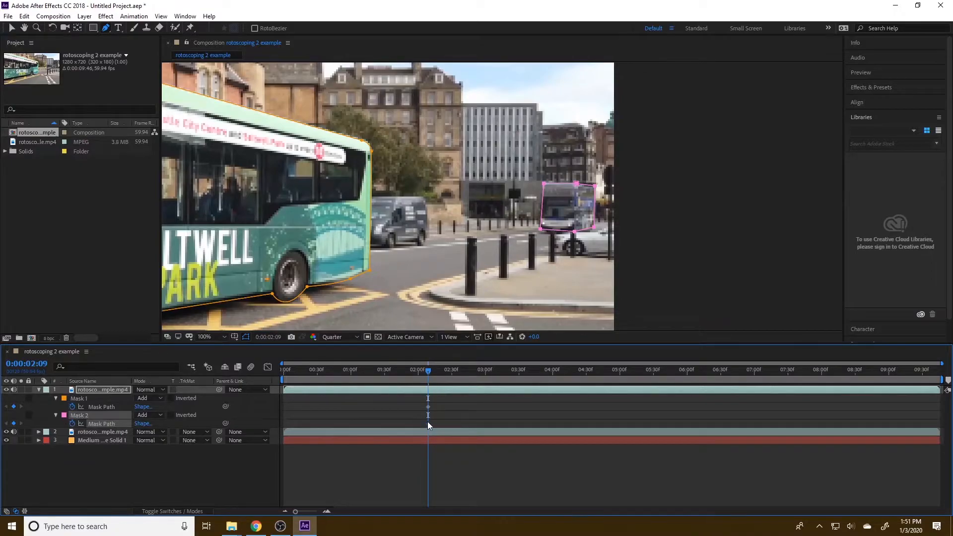
left_click(6, 432)
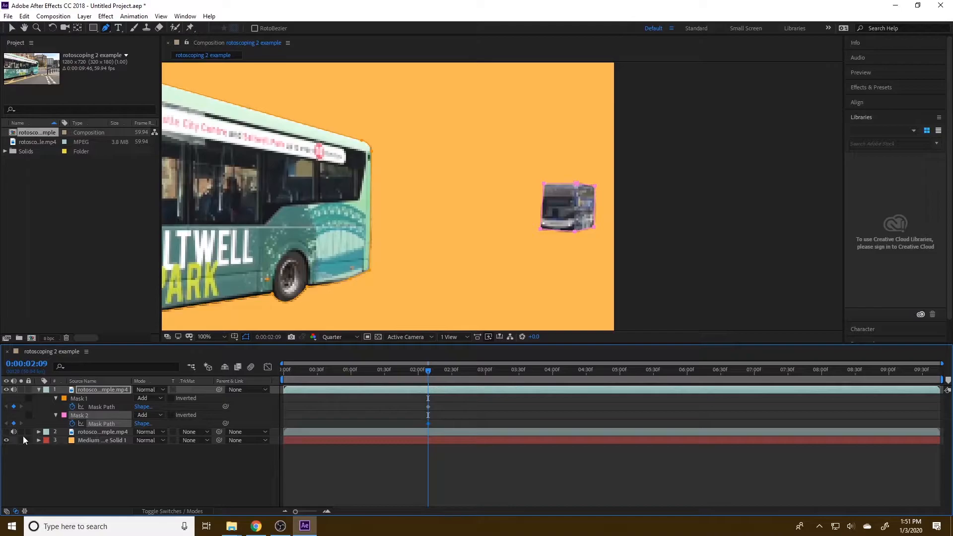
left_click(7, 432)
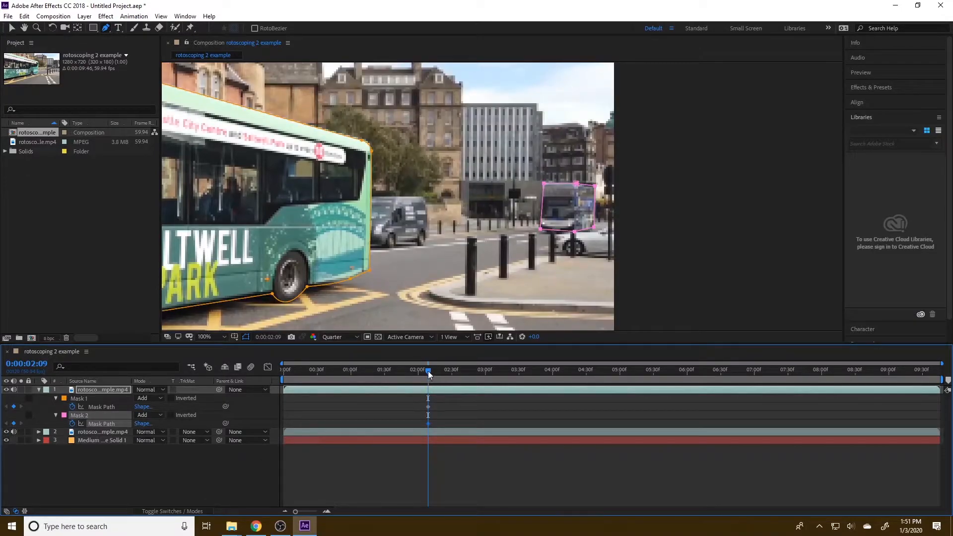
- Reposition and fit Mask 2 to the distant bus at about 0:00:02:00 and 0:00:01:45, working backwards in time
mouse_move(429, 373)
left_mouse_down()
mouse_move(408, 371)
mouse_move(430, 372)
mouse_move(420, 372)
left_mouse_up()
key("v")
left_click_drag(577, 184, 580, 184)
left_click_drag(545, 230, 544, 228)
left_click_drag(598, 229, 578, 230)
left_click_drag(419, 371, 401, 370)
double_click(580, 184)
left_click_drag(579, 199, 590, 200)
left_click_drag(608, 185, 607, 189)
- Reposition Mask 2 over the distant bus at about 0:00:01:30 and 0:00:01:13, refining its outline at the first of these times
left_click_drag(401, 371, 385, 371)
double_click(589, 188)
left_click_drag(589, 203, 600, 204)
left_click_drag(617, 188, 615, 192)
left_click_drag(385, 371, 366, 371)
double_click(595, 191)
left_click_drag(595, 209, 599, 209)
- Shift and reshape Mask 2 to follow the distant bus at about 0:00:01:00 and 0:00:00:46
left_click_drag(366, 371, 352, 370)
double_click(591, 191)
left_click_drag(593, 204, 597, 204)
left_click_drag(580, 190, 584, 194)
left_click_drag(352, 371, 335, 371)
double_click(593, 194)
left_click_drag(599, 206, 604, 206)
left_click_drag(588, 193, 595, 198)
- Move Mask 2 with the distant bus at about 0:00:00:30 and 0:00:00:16, adjusting its outline where needed
left_click_drag(335, 371, 318, 371)
double_click(596, 198)
left_click_drag(610, 211, 620, 210)
left_click_drag(600, 195, 604, 200)
left_click_drag(318, 371, 302, 370)
double_click(606, 200)
left_click_drag(618, 212, 629, 213)
- Review the animated distant bus cutout up to 0:00:02:09 with the lower video copy hidden, and restore that copy
left_click(7, 431)
left_click_drag(303, 368, 428, 392)
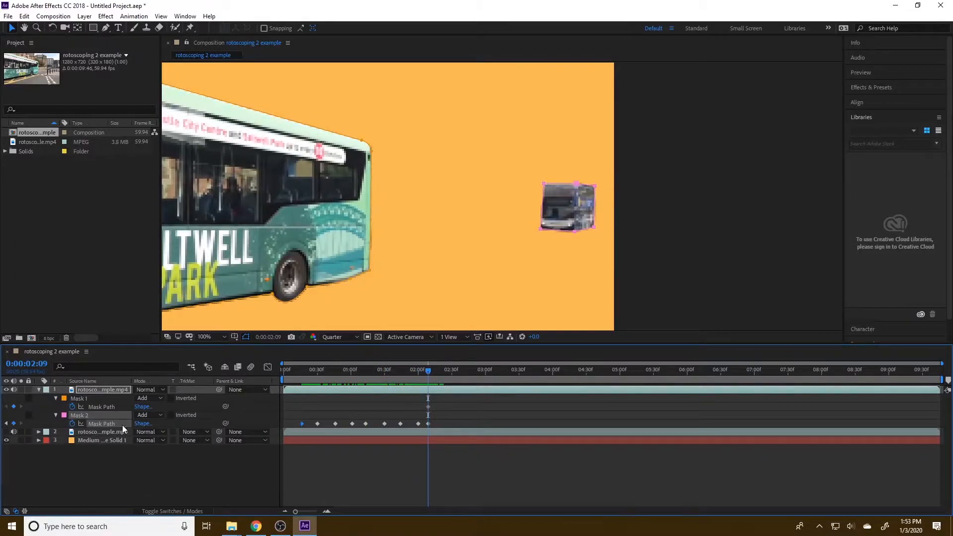
left_click(6, 432)
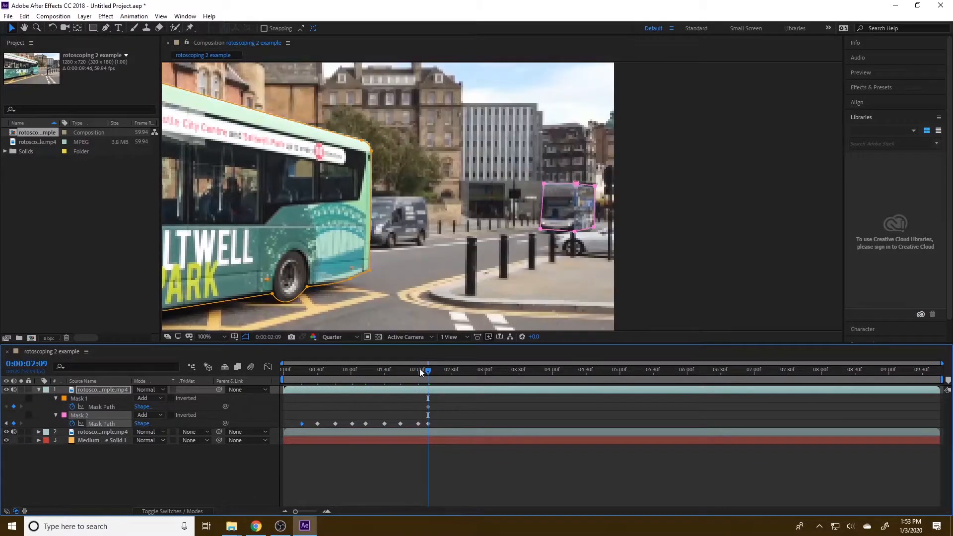
- Add a Mask Path keyframe to the green bus's mask, Mask 1, at 0:00:01:49
left_click_drag(424, 369, 403, 365)
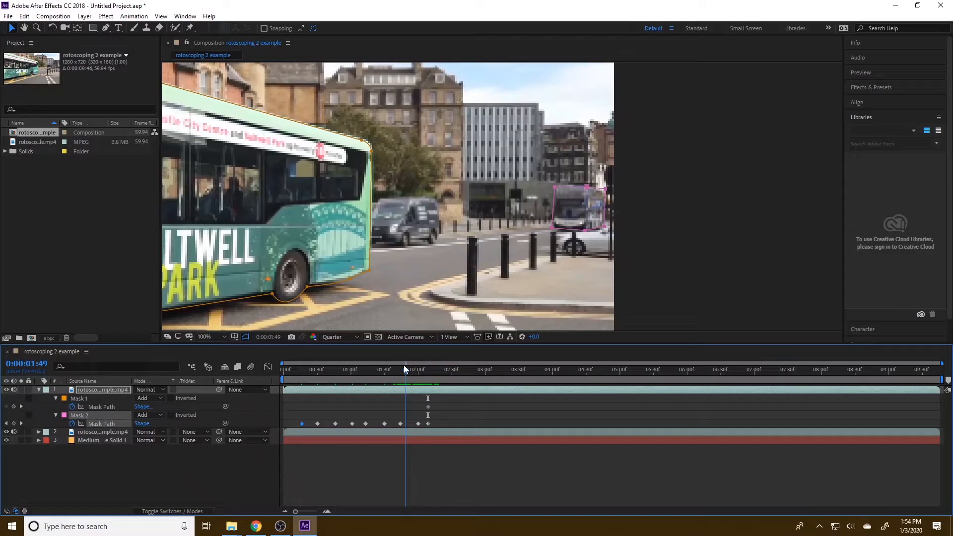
left_click(14, 407)
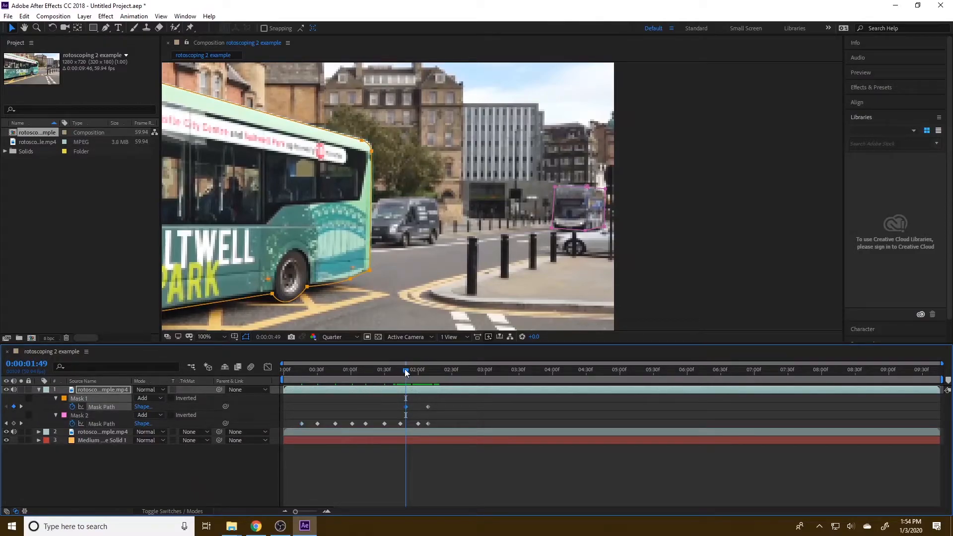
- Add a Mask Path keyframe to Mask 1 at 0:00:01:24 and nudge the mask to fit the green bus's rear edge
left_click_drag(404, 369, 377, 369)
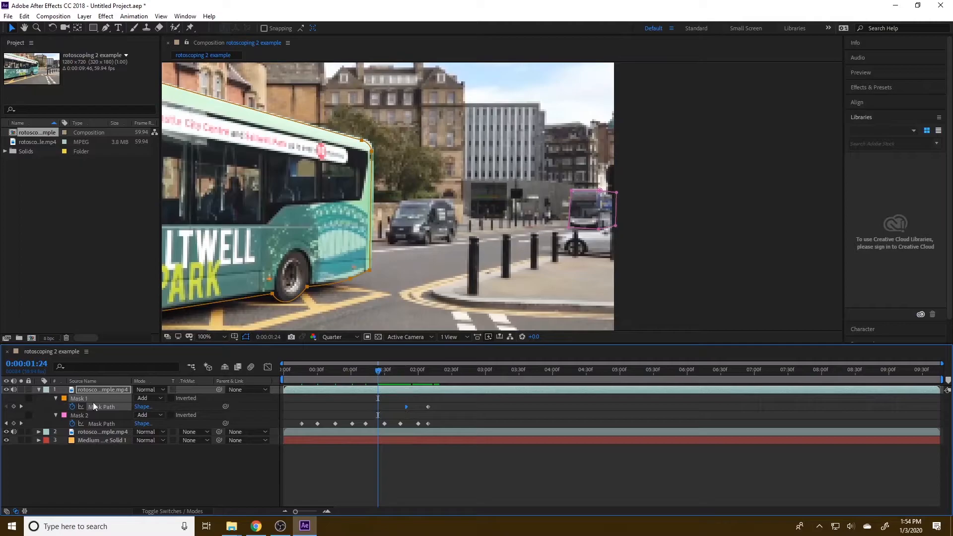
left_click(14, 407)
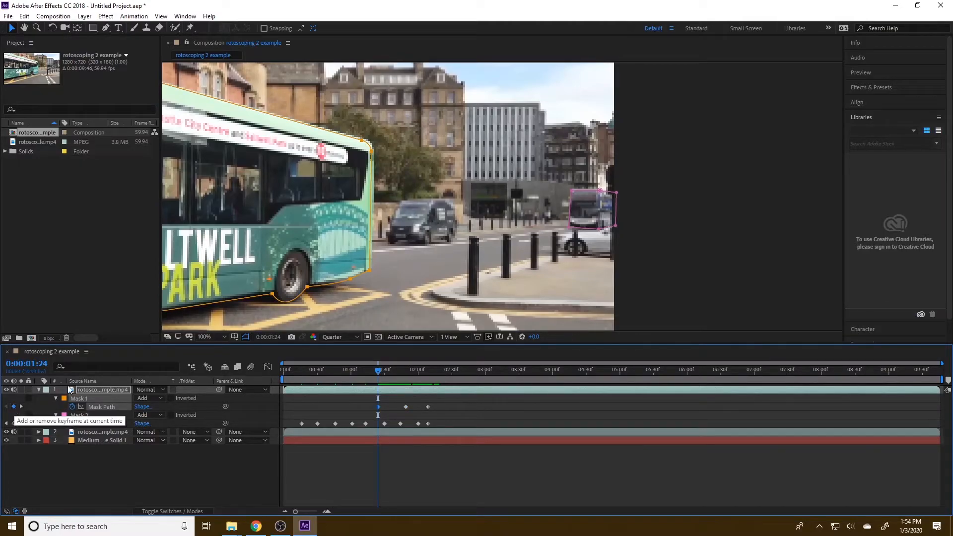
left_click(370, 154)
left_click_drag(372, 150, 374, 150)
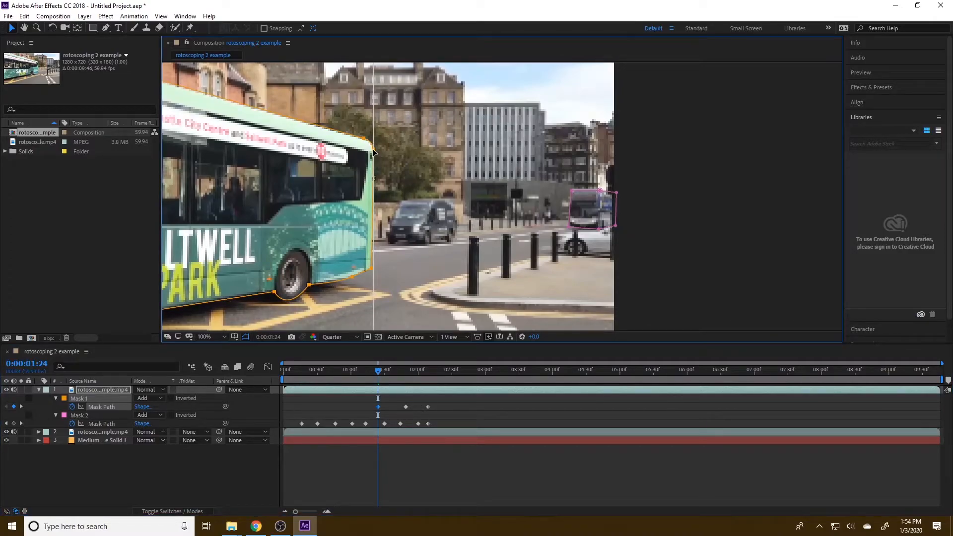
- Keyframe Mask 1 at 0:00:00:57, 0:00:00:28 and 0:00:00:00, nudging it to follow the green bus at the two earliest times
left_click_drag(383, 373, 349, 371)
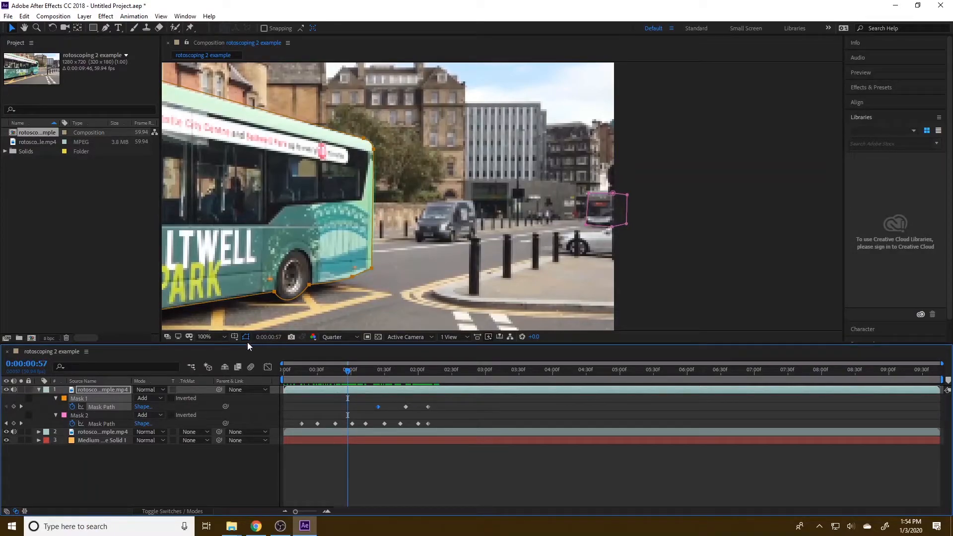
left_click(13, 408)
left_click_drag(347, 370, 313, 373)
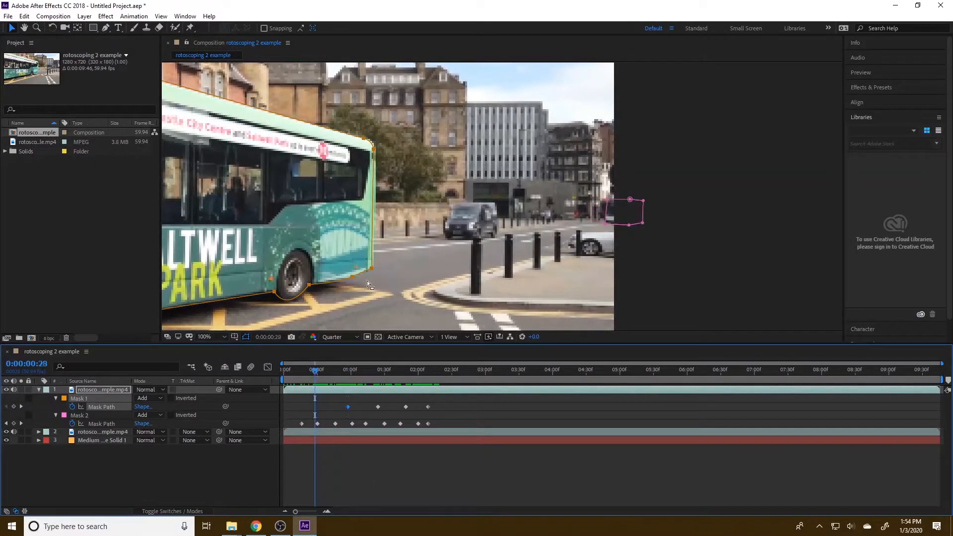
left_click_drag(371, 267, 373, 269)
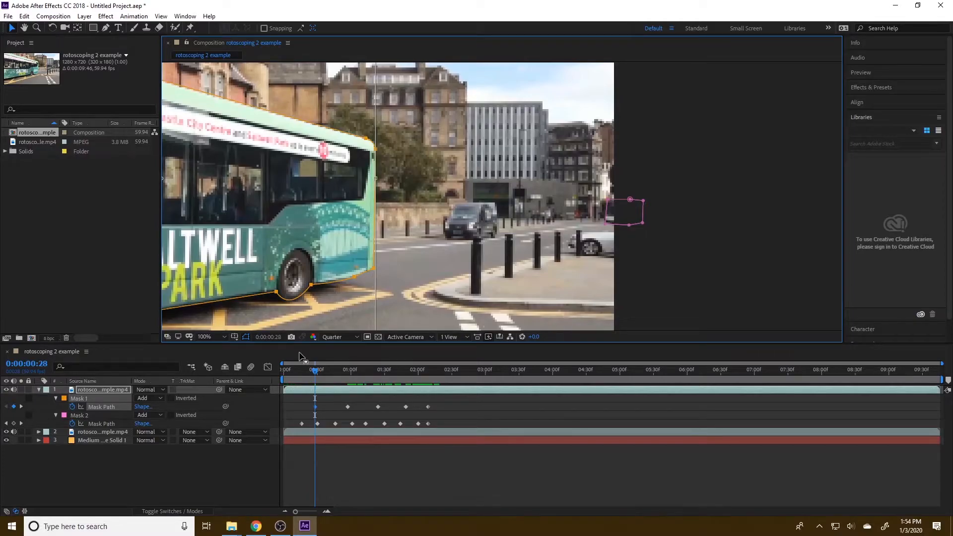
left_click_drag(316, 376, 283, 380)
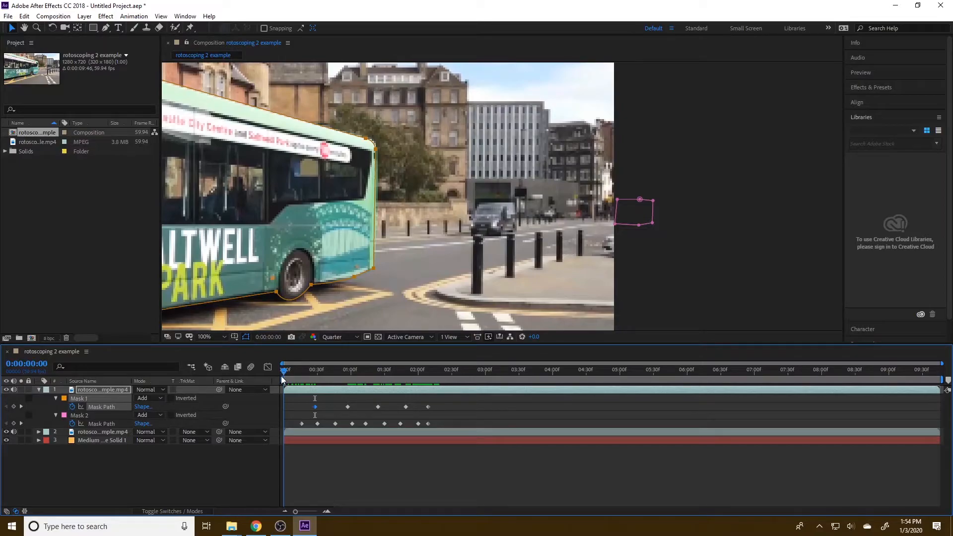
left_click_drag(373, 269, 372, 269)
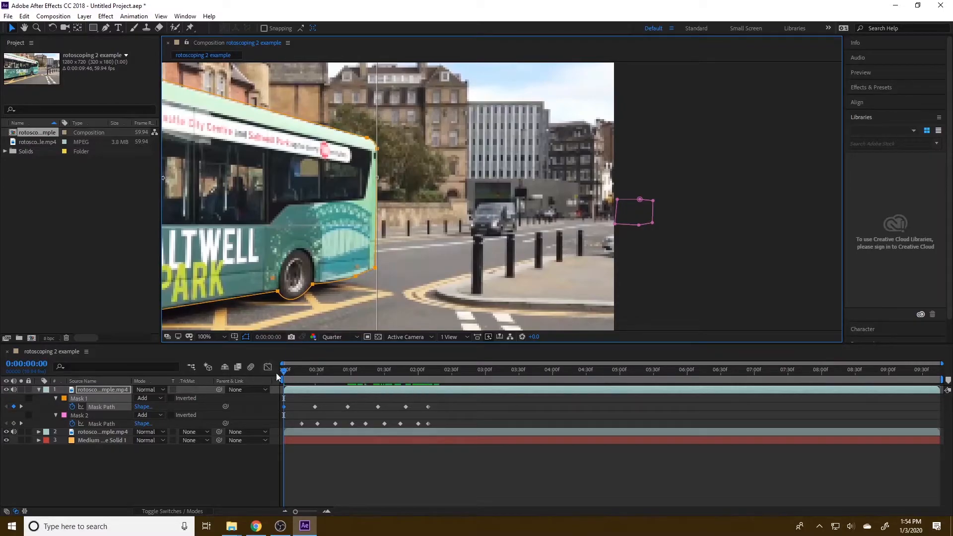
- Review both bus cutouts from the start to 0:00:02:07 with the lower video copy hidden, and restore that copy
left_click(6, 431)
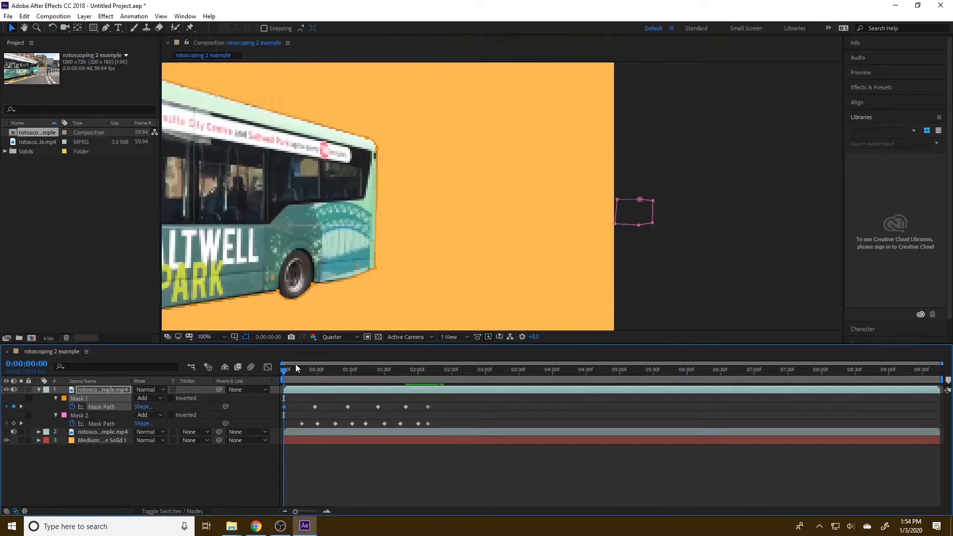
left_click_drag(286, 373, 429, 388)
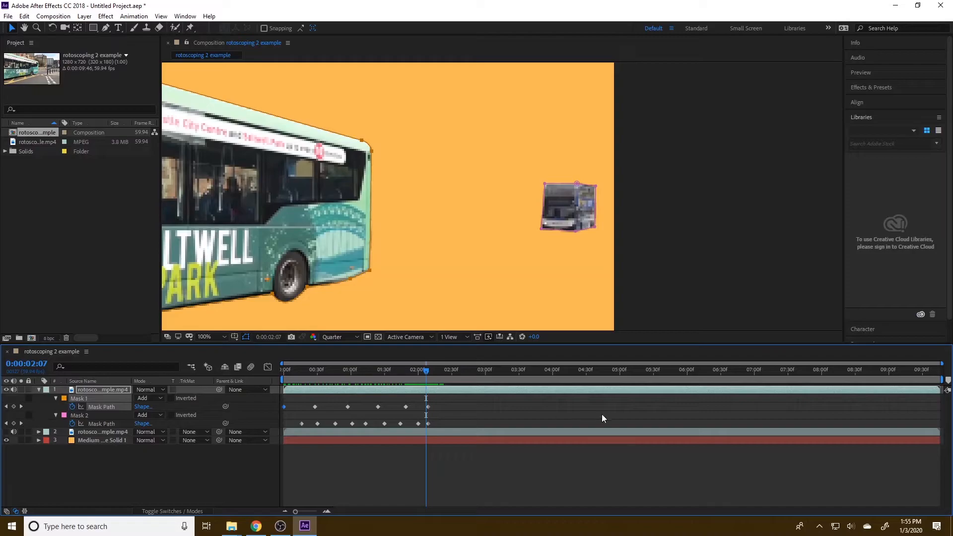
left_click(6, 432)
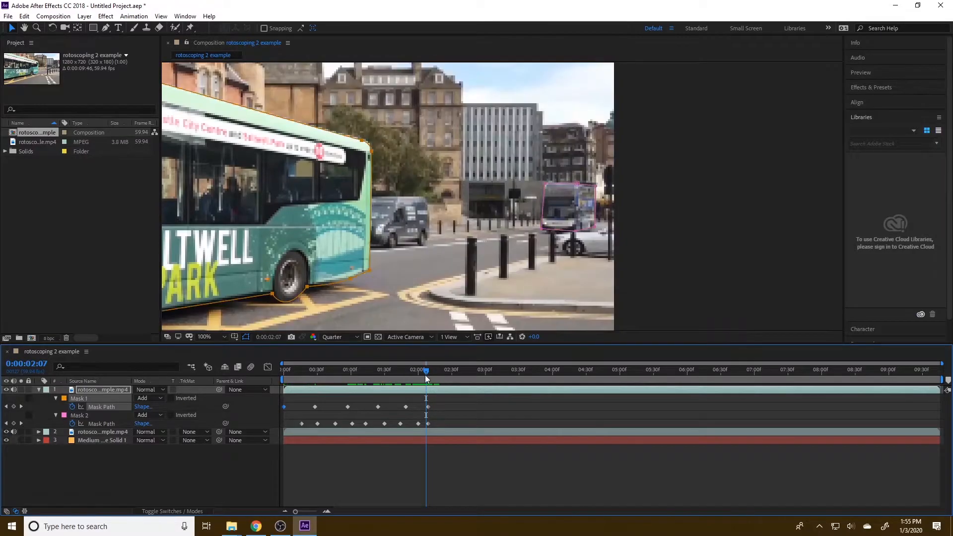
- Add a Mask Path keyframe to Mask 1 at 0:00:03:59, before the green bus moves on
left_click_drag(428, 370, 553, 379)
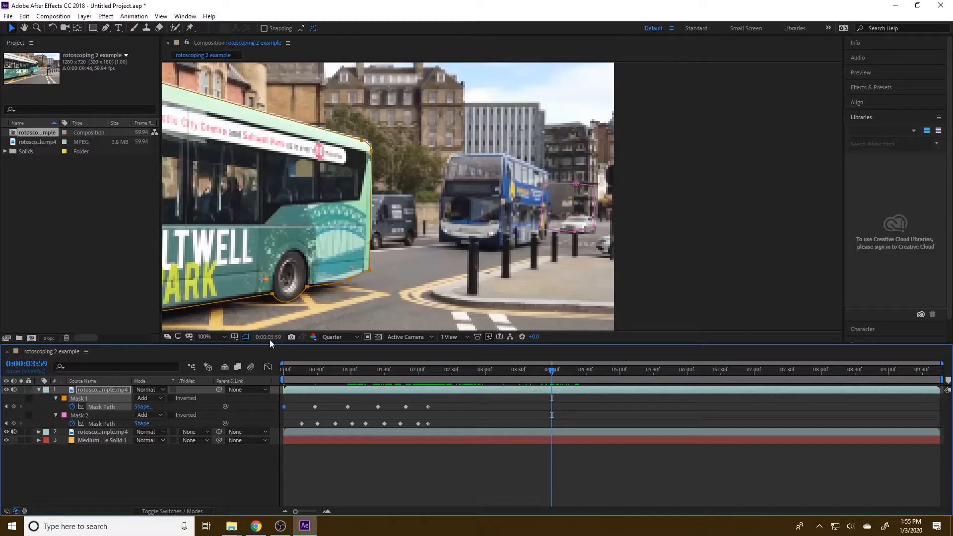
left_click(29, 398)
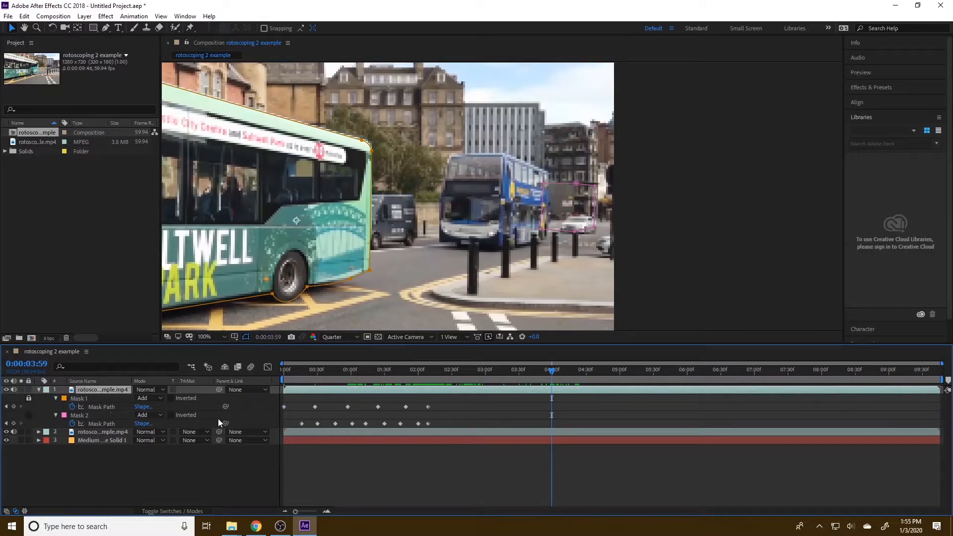
left_click(14, 407)
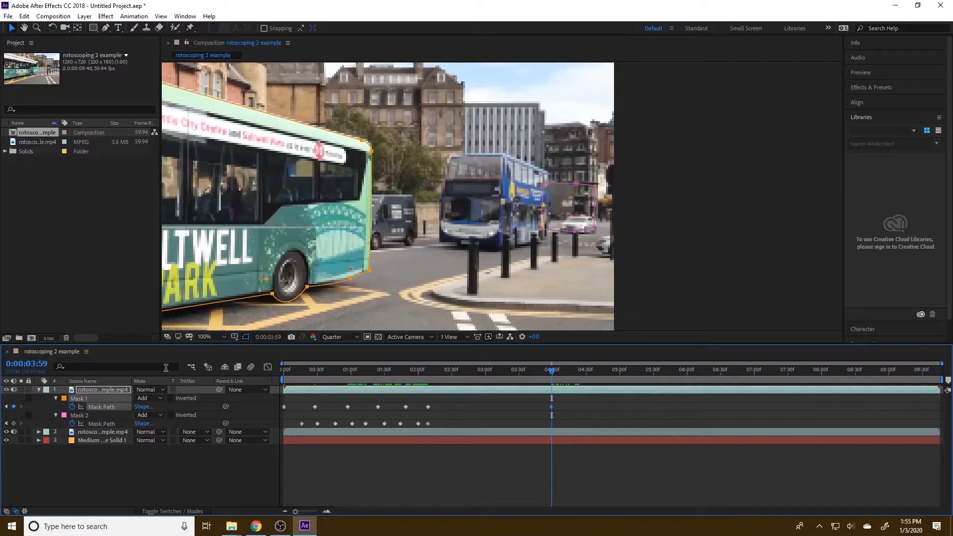
- Keyframe Mask 1 at 0:00:04:15, working at 200% magnification to fit its outline to the green bus
left_click(224, 336)
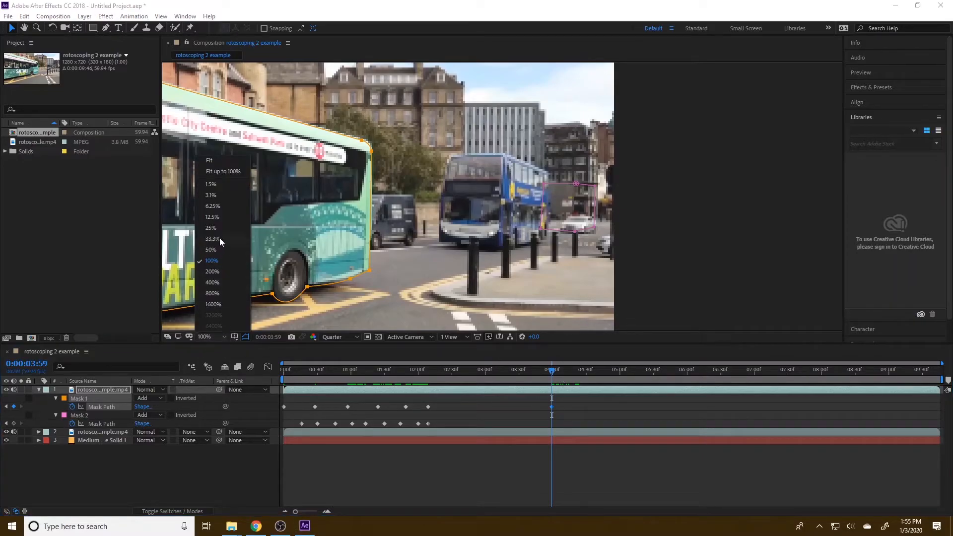
left_click(217, 272)
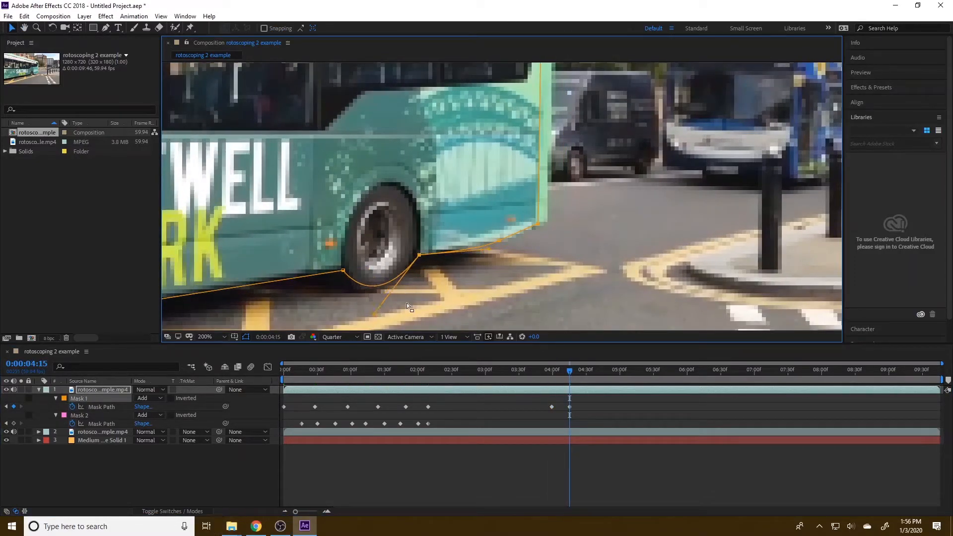
left_click_drag(238, 278, 322, 236)
left_click(834, 371)
left_click(569, 371)
left_click_drag(561, 79, 549, 322)
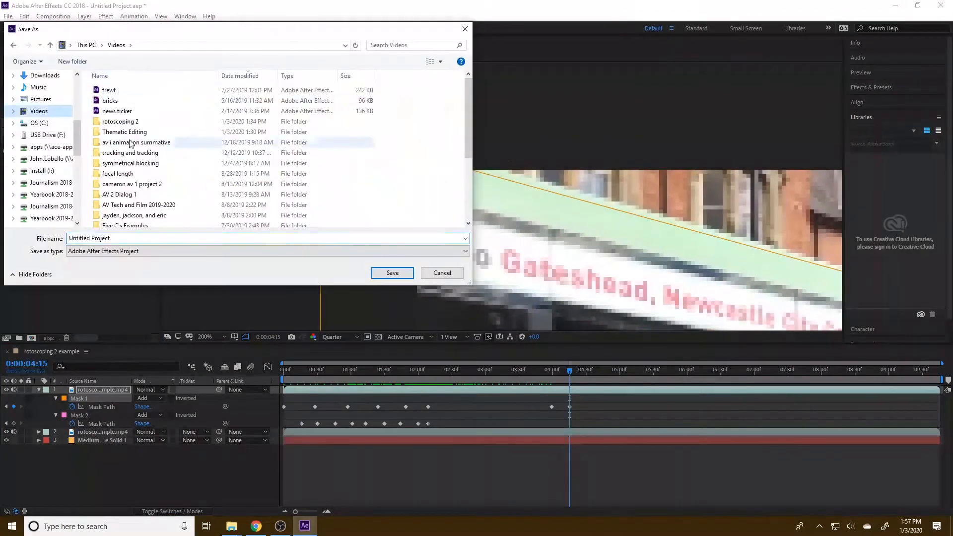
- Save the project as rotoscoping 2 in the rotoscoping 2 folder, and continue keyframing Mask 1 around the green bus from 0:00:04:30
key("Return")
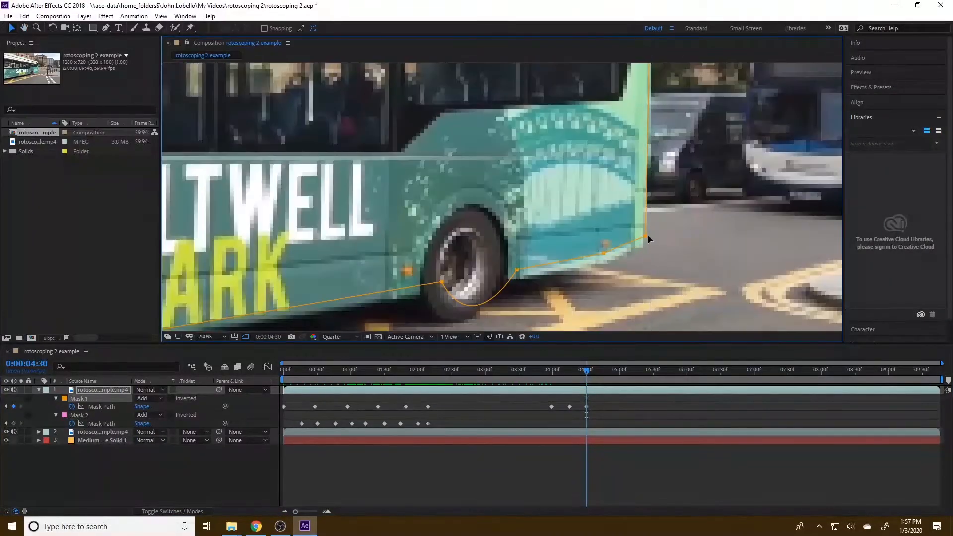
left_click_drag(540, 283, 839, 148)
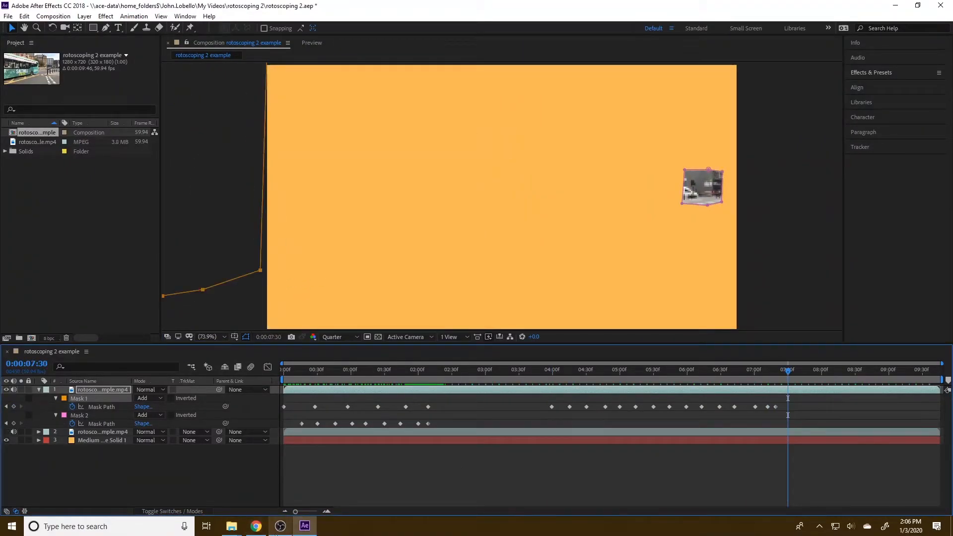
- Review the green bus cutout over the orange solid between 0:00:02:09 and the bus's exit, and show the lower video copy again
left_click(552, 374)
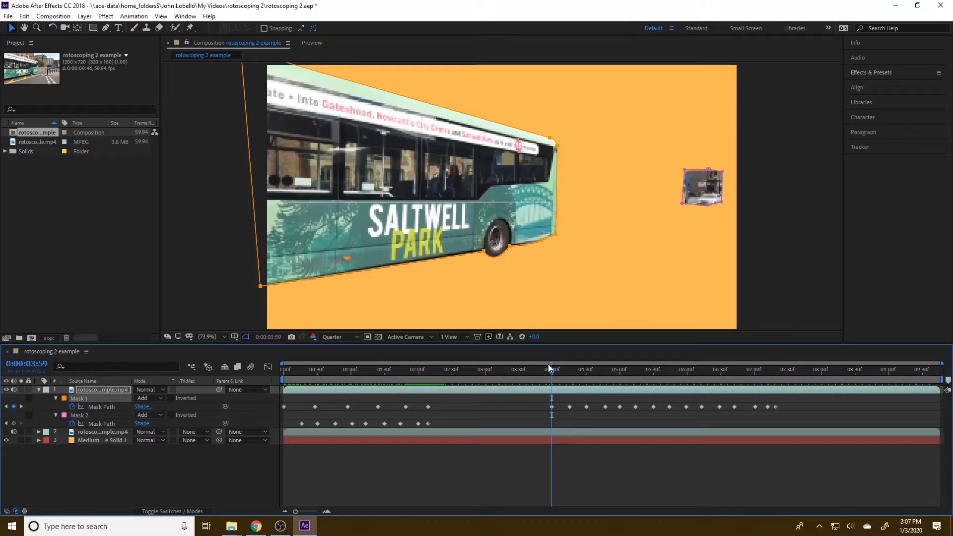
left_click_drag(552, 371, 653, 383)
left_click_drag(663, 382, 771, 385)
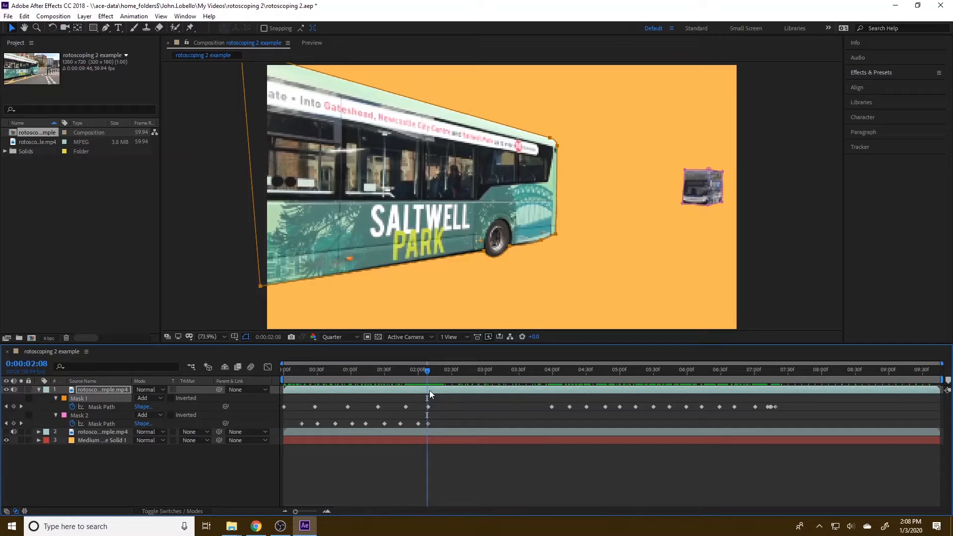
left_click_drag(424, 371, 425, 370)
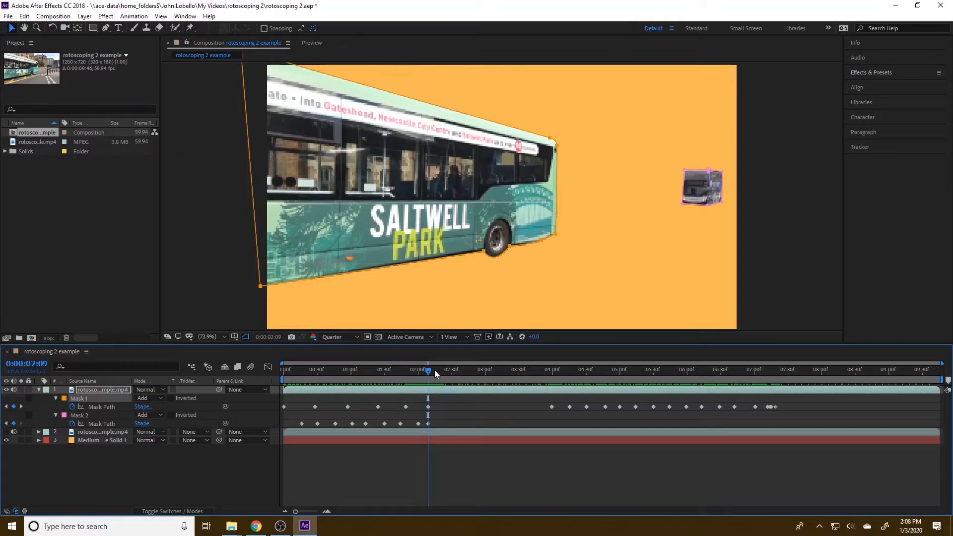
left_click_drag(430, 371, 684, 361)
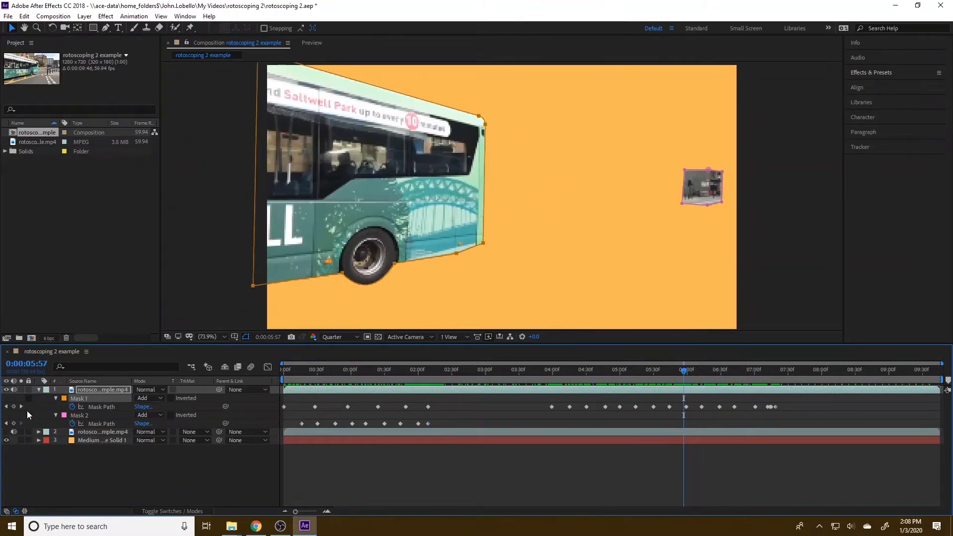
left_click(6, 432)
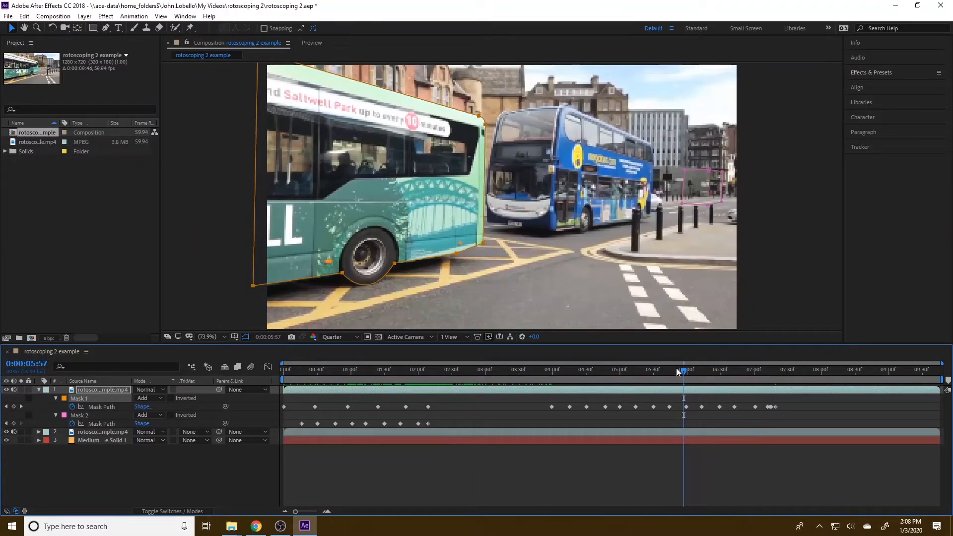
- Move and resize Mask 2 to fit the distant bus at 0:00:02:31
left_click_drag(685, 371, 451, 371)
left_click(708, 206)
left_click_drag(701, 199, 713, 167)
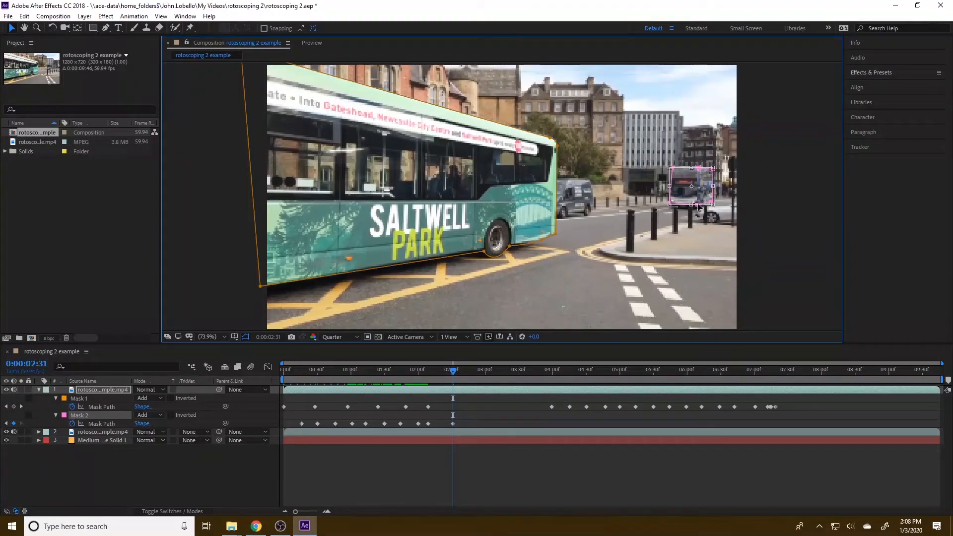
left_click_drag(714, 205, 714, 207)
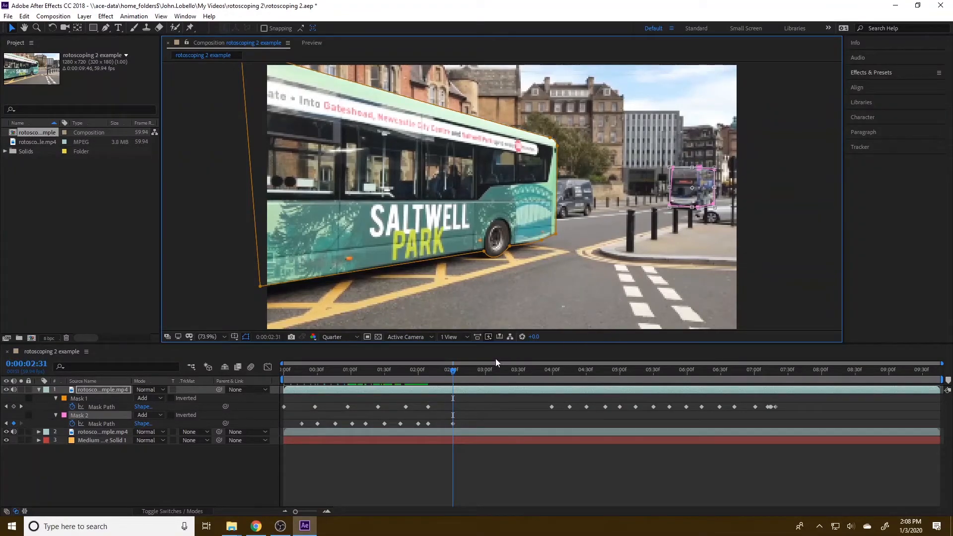
- Shift and enlarge Mask 2 with free transform to enclose the approaching bus at 0:00:02:59
left_click_drag(454, 373, 485, 371)
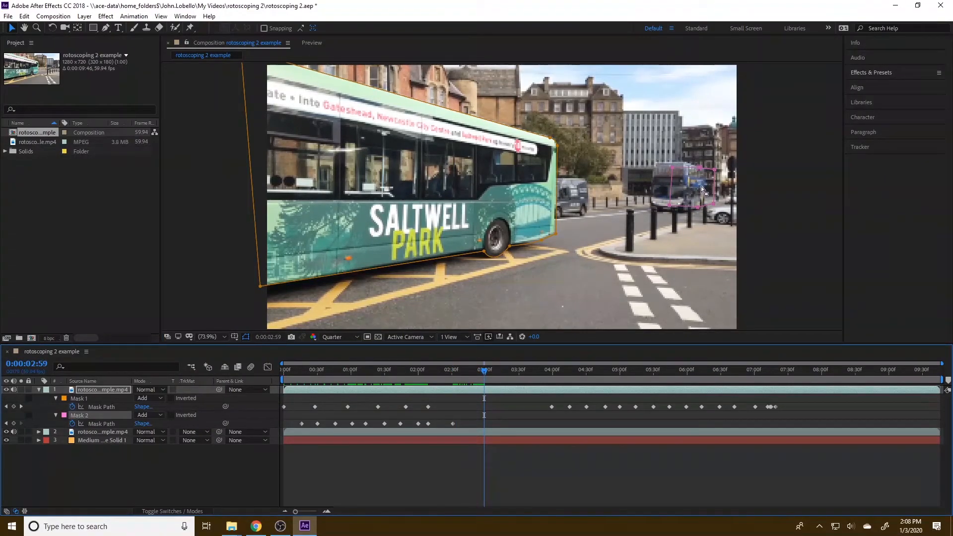
key("ctrl+t")
left_click_drag(701, 186, 705, 212)
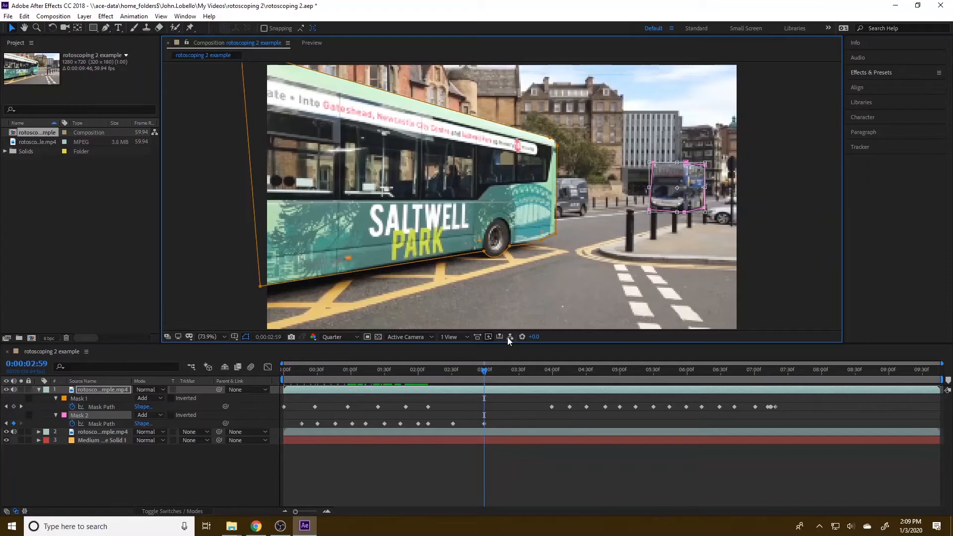
- Move and scale Mask 2 onto the approaching bus at 0:00:03:30, and adjust its corner and lower points to the bus's outline
left_click_drag(485, 372, 519, 371)
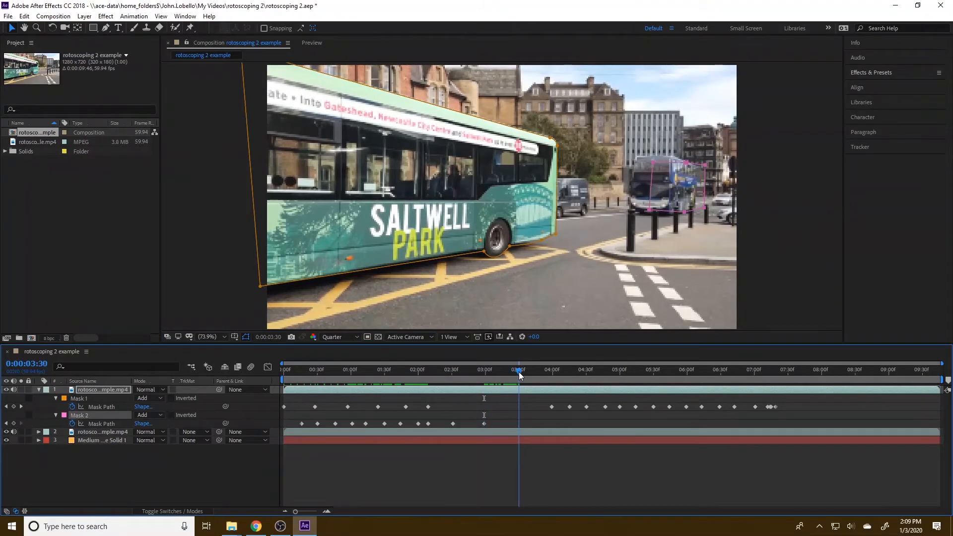
double_click(670, 163)
left_click_drag(684, 169, 666, 163)
left_click_drag(687, 207, 694, 214)
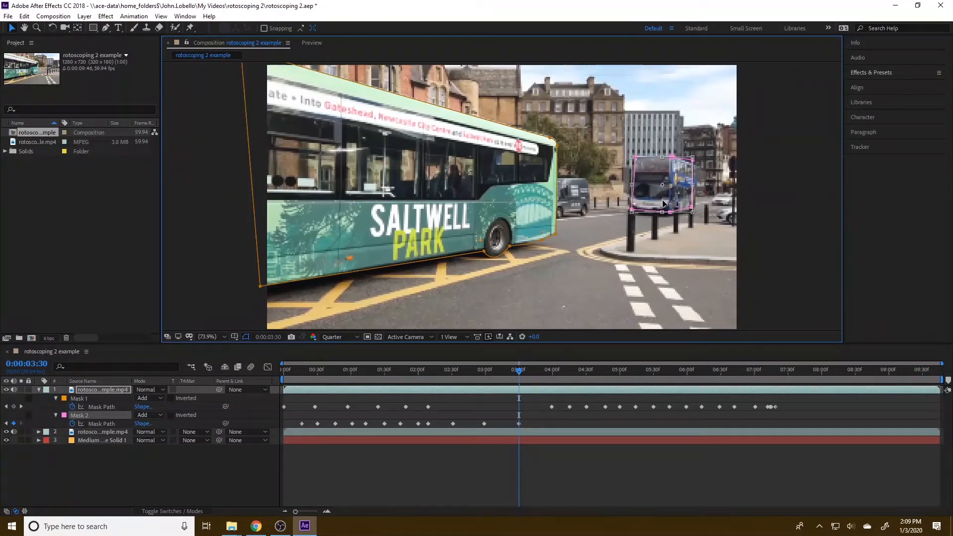
left_click_drag(631, 185, 629, 185)
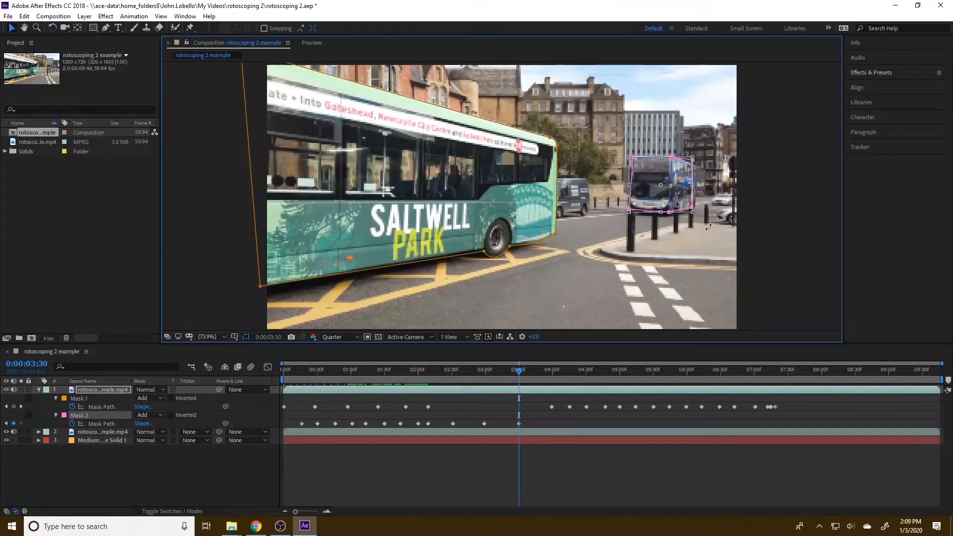
left_click(694, 213)
left_click_drag(691, 207, 695, 209)
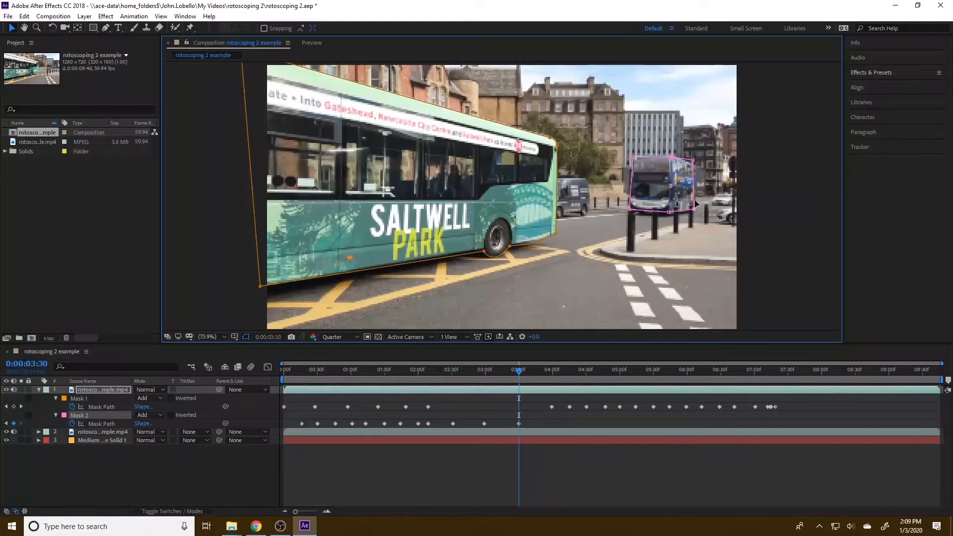
left_click_drag(695, 162, 696, 167)
left_click_drag(668, 213, 669, 212)
- Add three mask points with the Pen tool along Mask 2's lower edge beneath the distant bus at 0:00:03:30
left_click(106, 28)
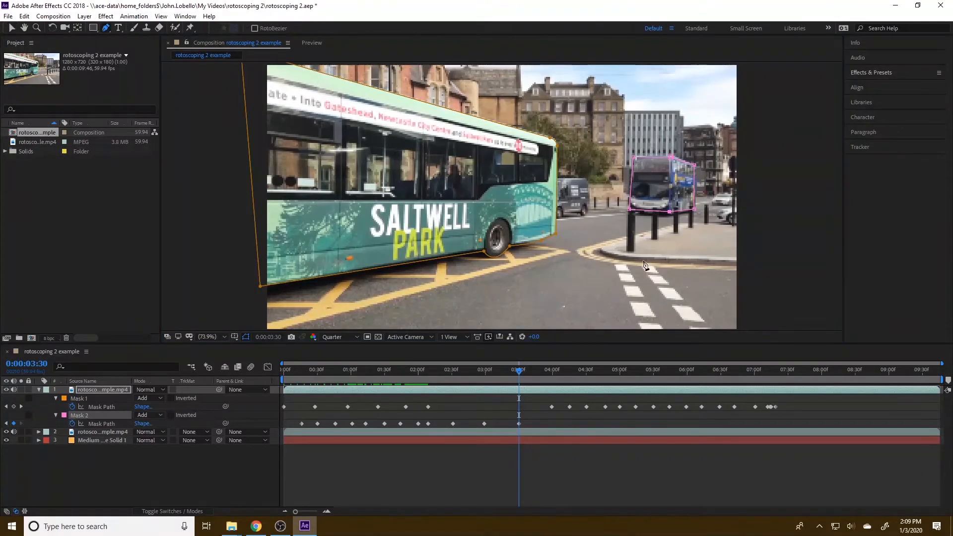
left_click(640, 211)
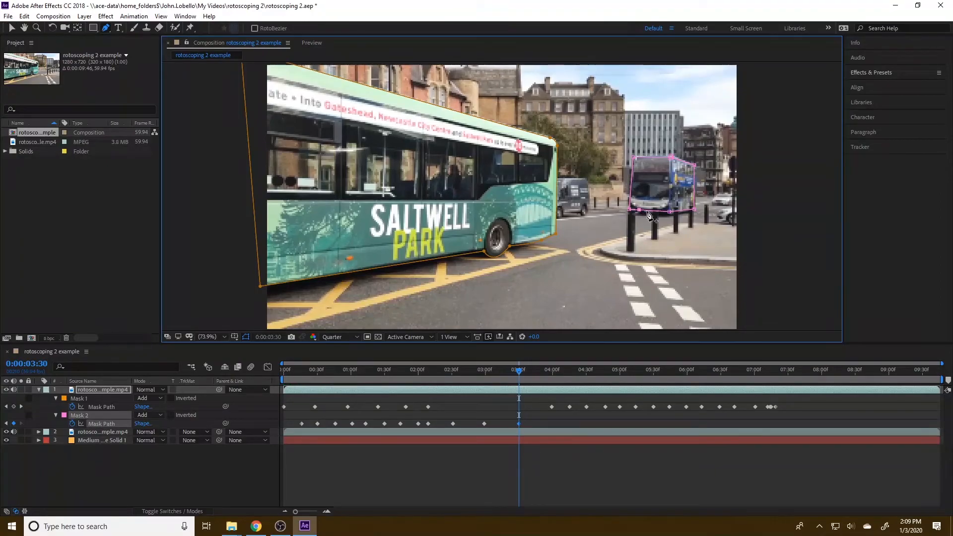
left_click(658, 211)
left_click(664, 212)
- Reposition Mask 2's lower points so the edge follows the distant bus's bumper and wheels, working at a close view
left_click(212, 337)
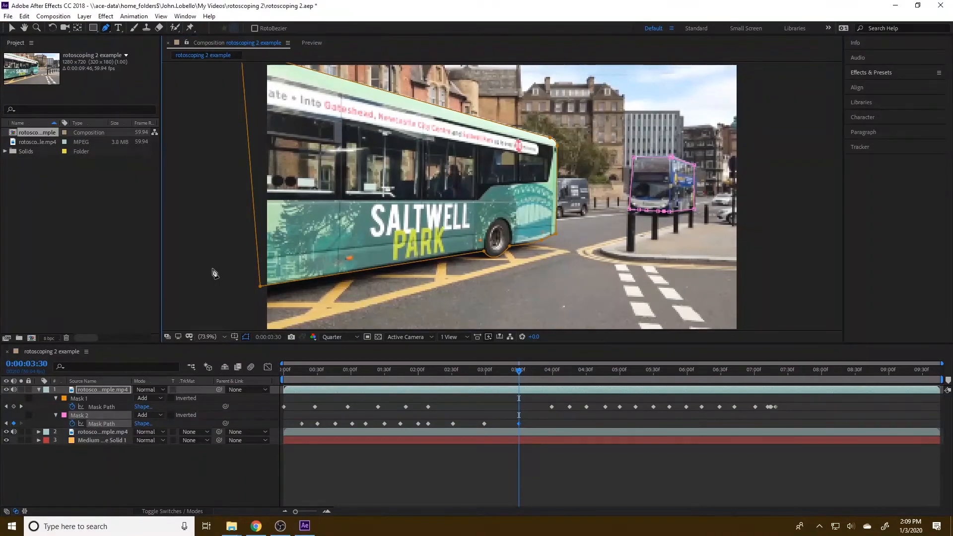
left_click(212, 272)
key("space")
left_click_drag(838, 254, 419, 224)
mouse_move(519, 207)
left_mouse_down()
mouse_move(517, 215)
mouse_move(532, 218)
left_mouse_up()
left_click_drag(503, 206, 517, 217)
left_click_drag(512, 216, 514, 204)
left_click_drag(452, 203, 438, 211)
left_click_drag(472, 204, 455, 215)
left_click(448, 208)
key("v")
left_click(468, 233)
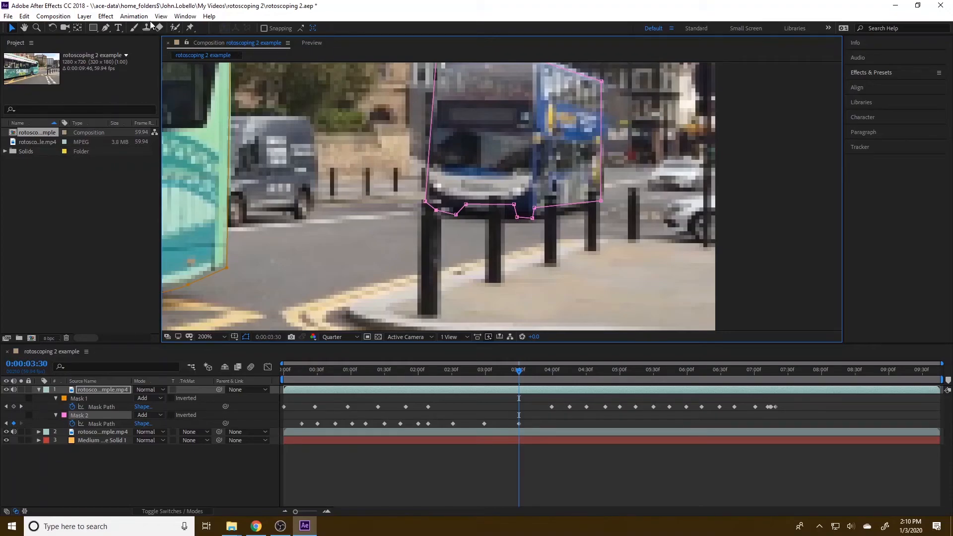
- Round Mask 2's lower outline around the bus's wheels with the Convert Vertex tool, and refine the point beside the front corner
left_click(105, 29)
left_click_drag(105, 29, 134, 64)
left_click_drag(517, 217, 520, 225)
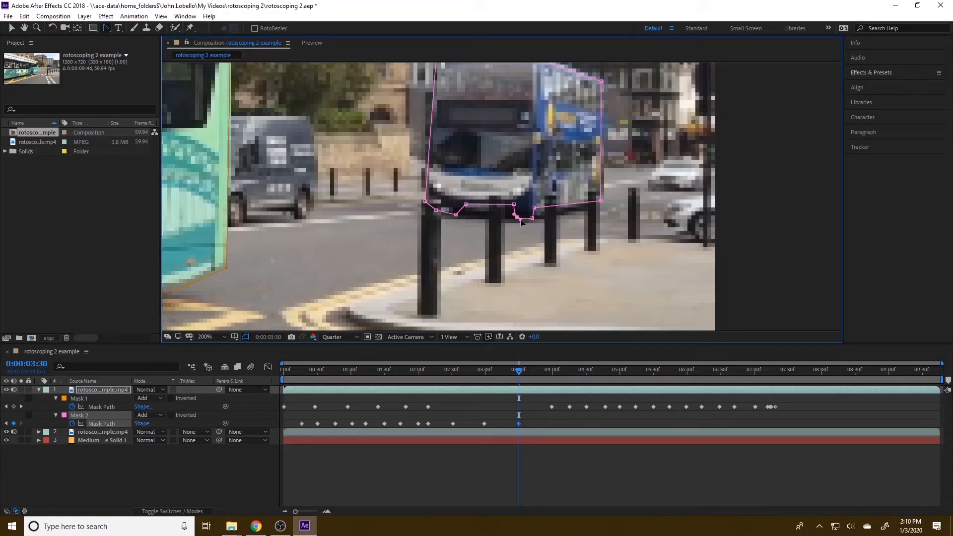
left_click_drag(457, 216, 438, 214)
left_click(106, 29)
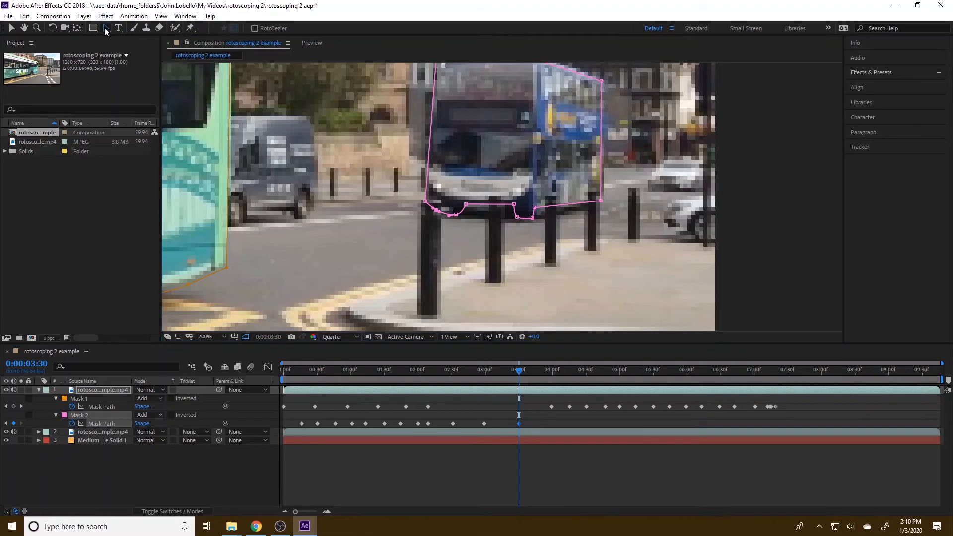
left_click(142, 28)
mouse_move(438, 209)
left_mouse_down()
mouse_move(436, 217)
mouse_move(428, 201)
left_mouse_up()
- Show both bus cutouts over the orange solid at 0:00:03:58 by hiding the lower video copy, with the whole composition fitted in view
left_click_drag(518, 364, 553, 378)
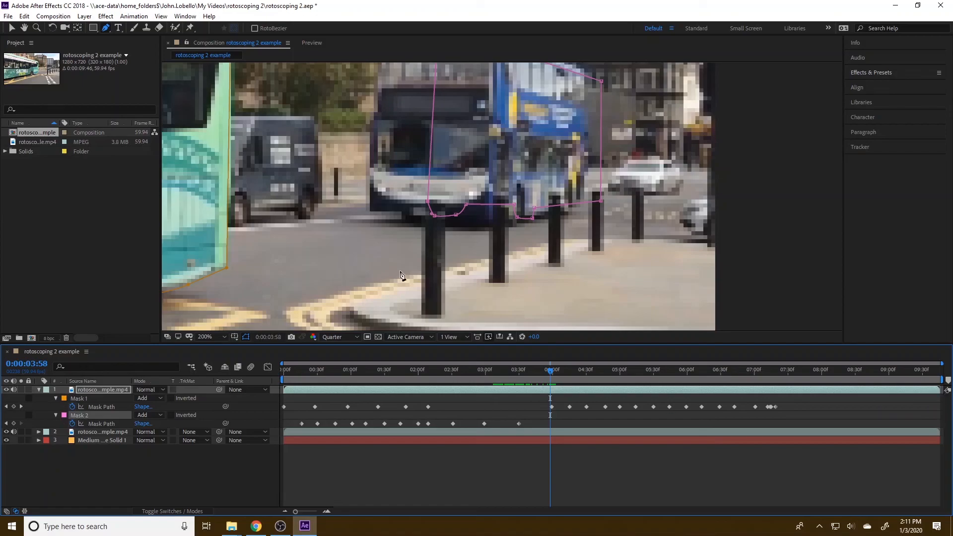
left_click(8, 16)
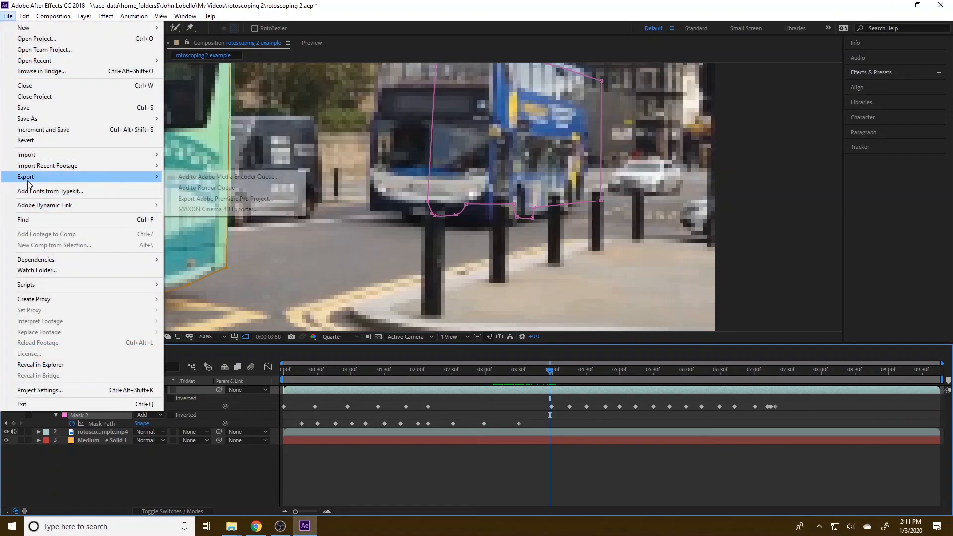
left_click(19, 421)
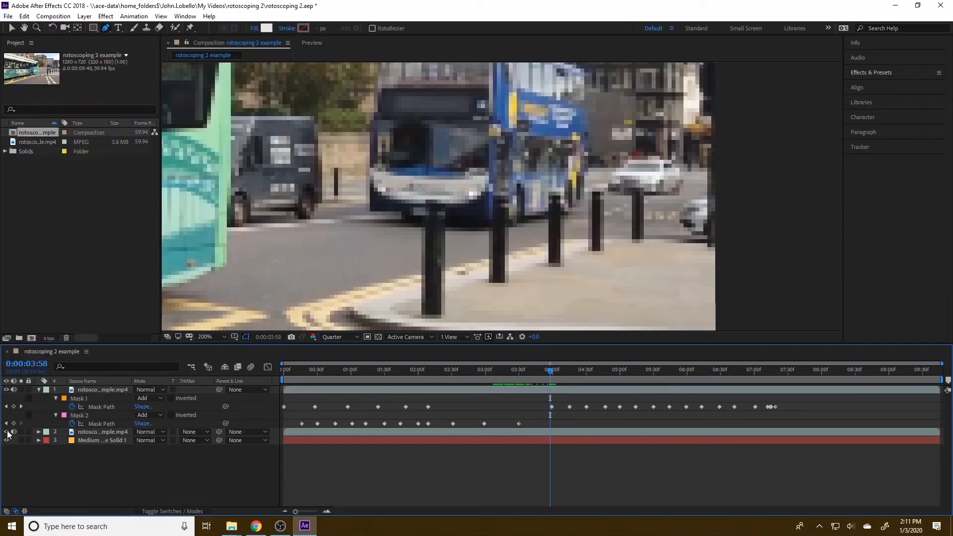
left_click(6, 432)
left_click(5, 28)
left_click(94, 200)
left_click(304, 12)
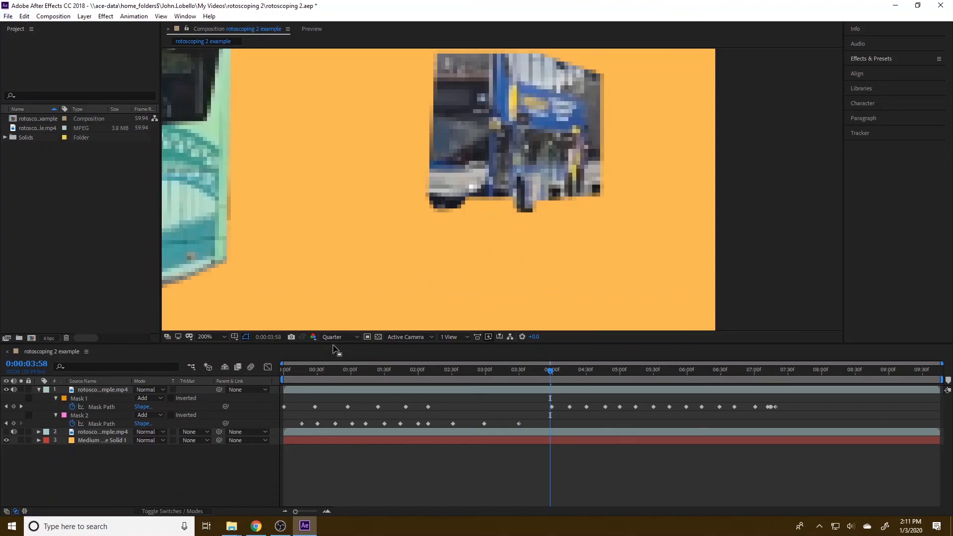
left_click(224, 336)
left_click(217, 167)
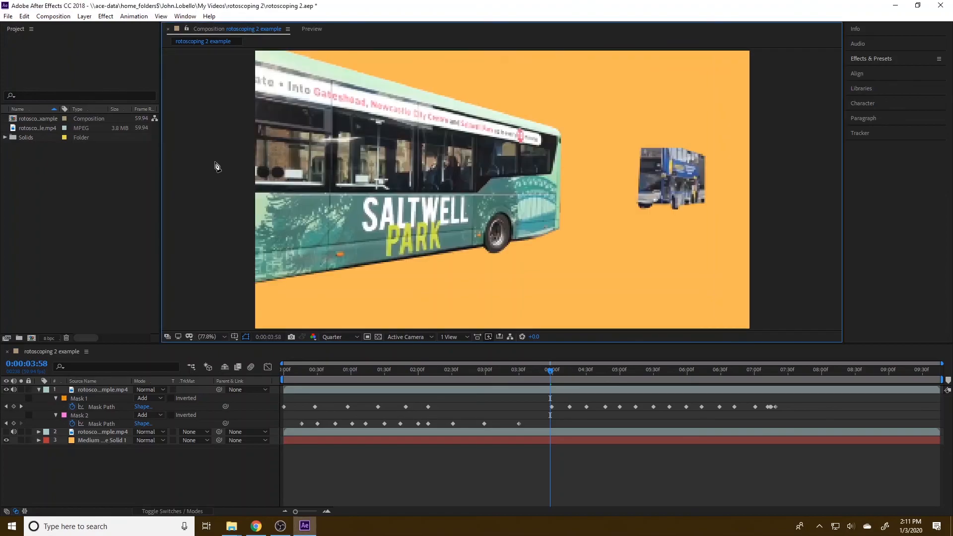